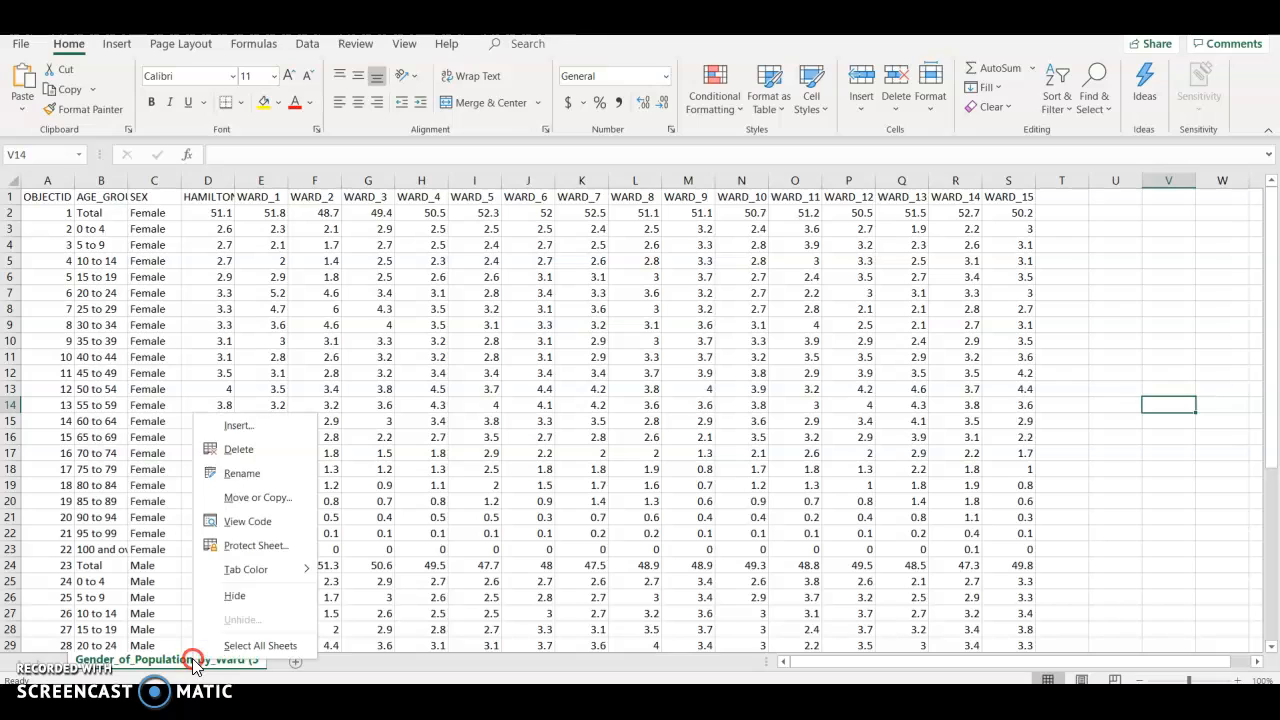
# Rename the original population data worksheet as Raw
pyautogui.click(233, 476)
pyautogui.write('Raw')
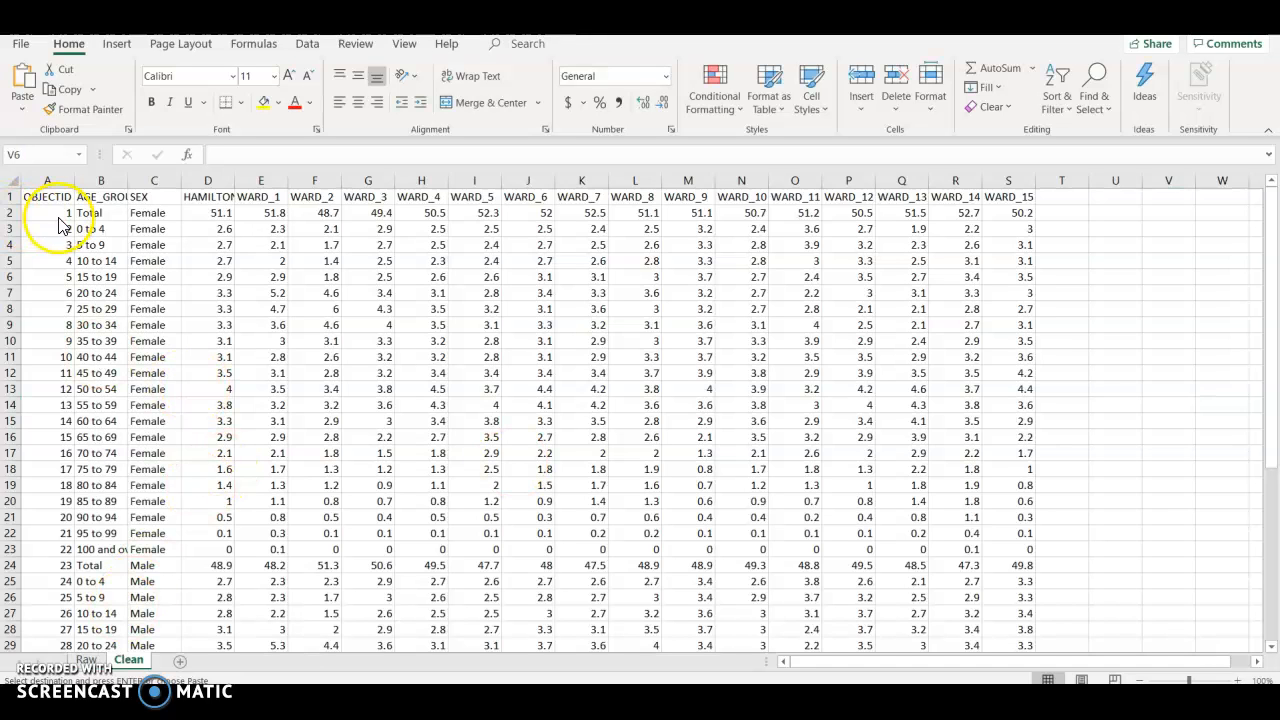
# Delete the OBJECTID and SEX columns from the Clean sheet
pyautogui.click(50, 180)
pyautogui.rightClick(60, 180)
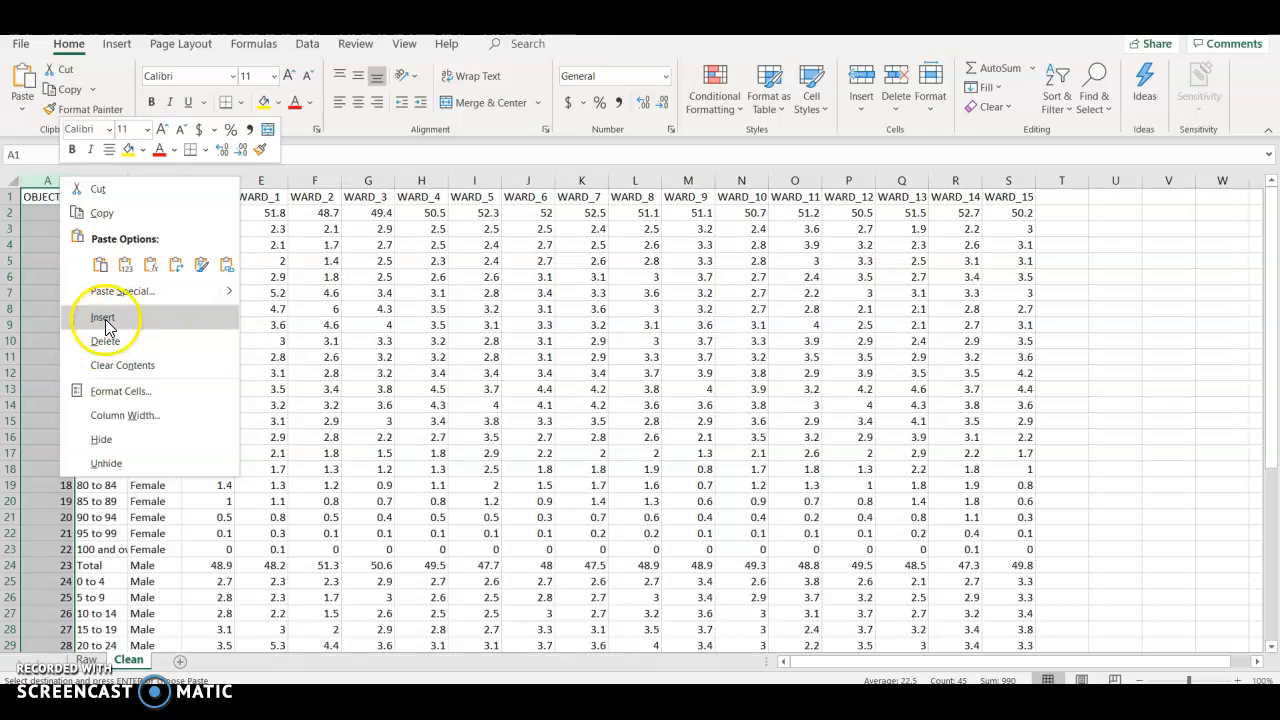
pyautogui.click(105, 341)
pyautogui.click(88, 194)
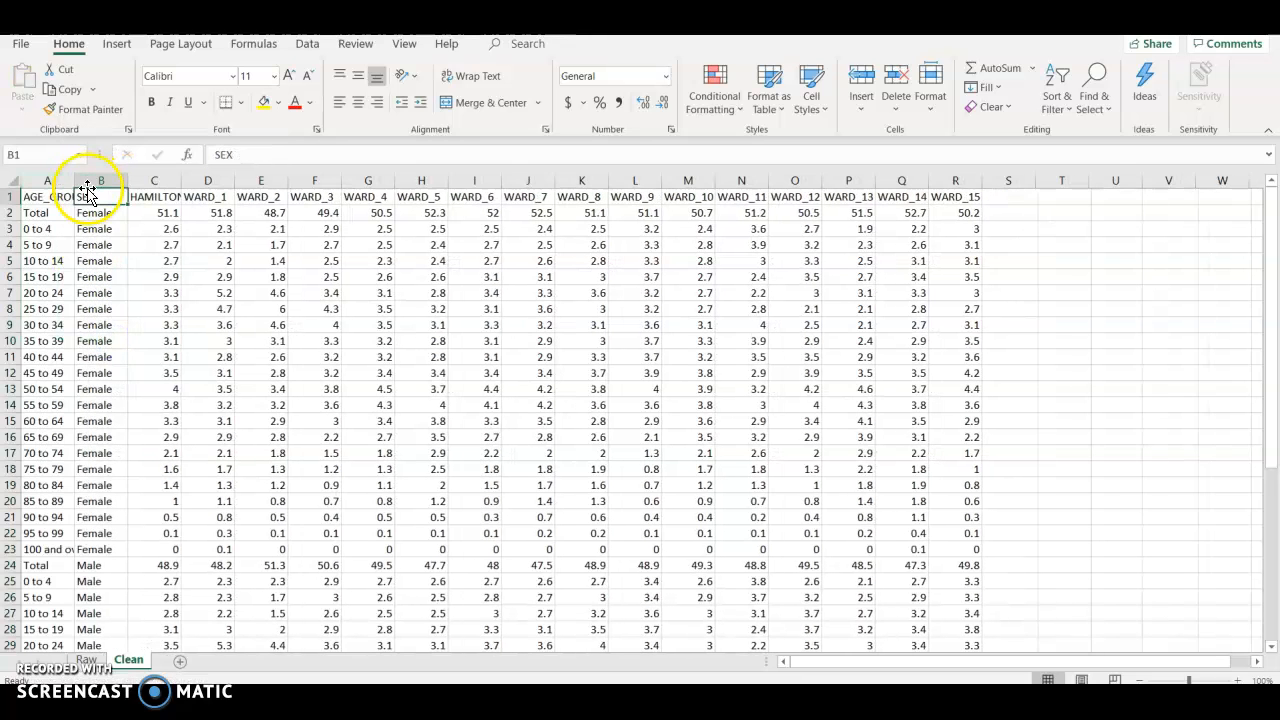
pyautogui.click(87, 180)
pyautogui.rightClick(88, 182)
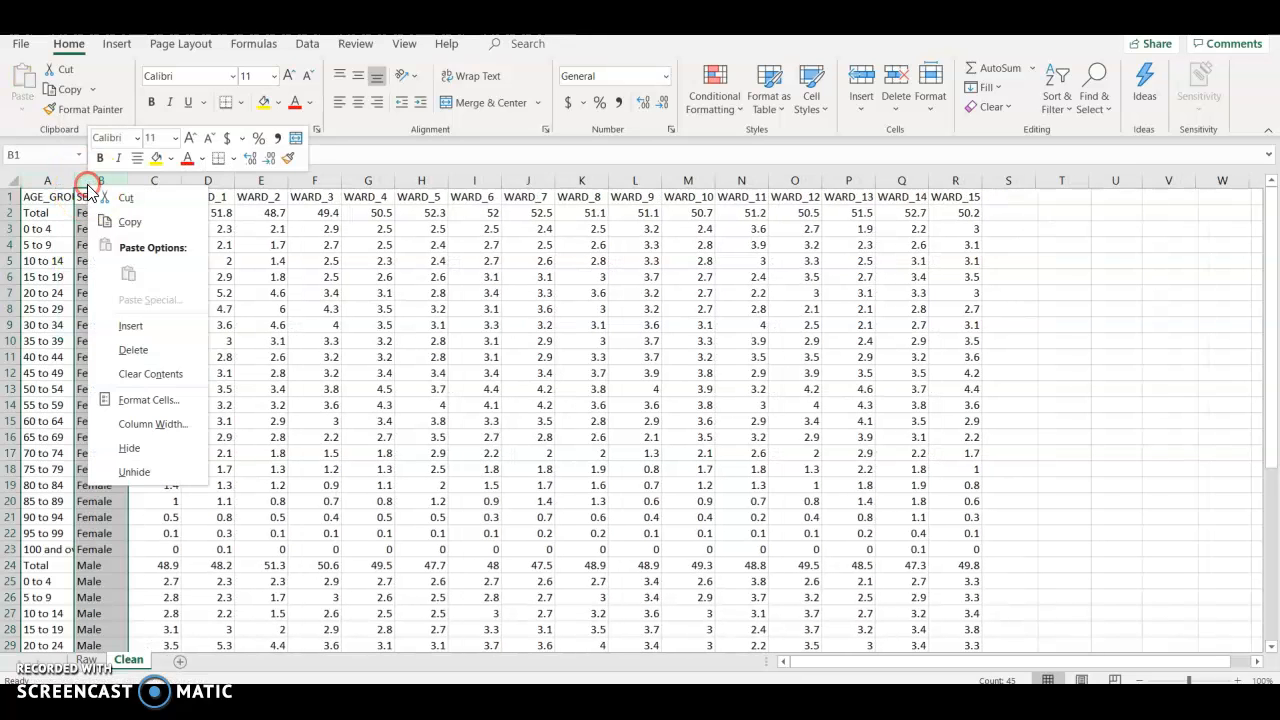
pyautogui.click(150, 352)
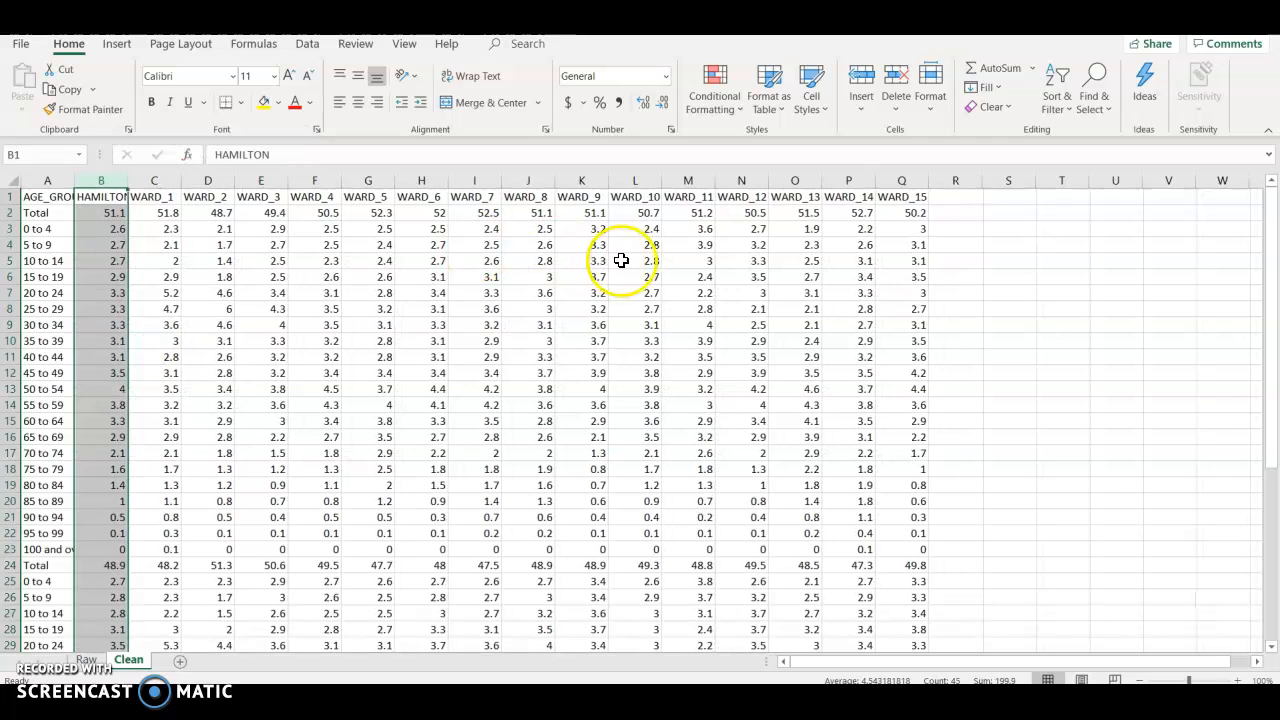
pyautogui.click(958, 306)
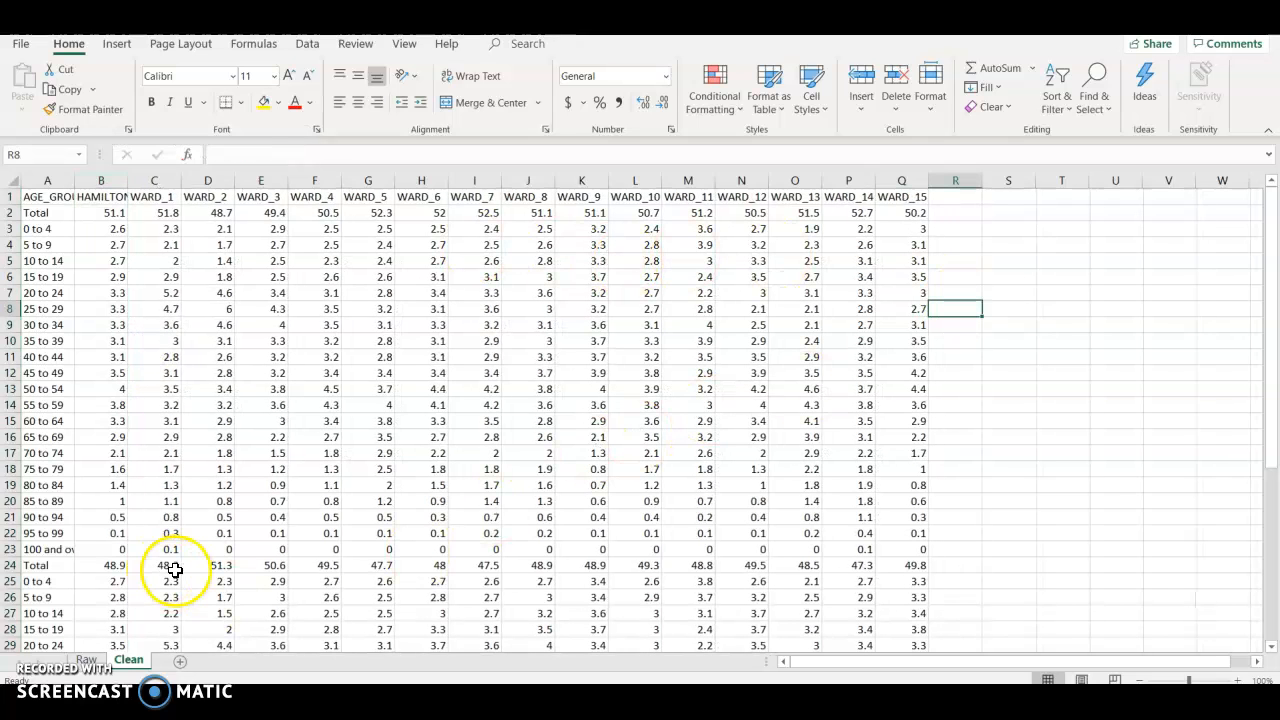
# Delete the second Total row, row 24, and check the data down to its last row
pyautogui.click(10, 565)
pyautogui.rightClick(10, 565)
pyautogui.click(75, 426)
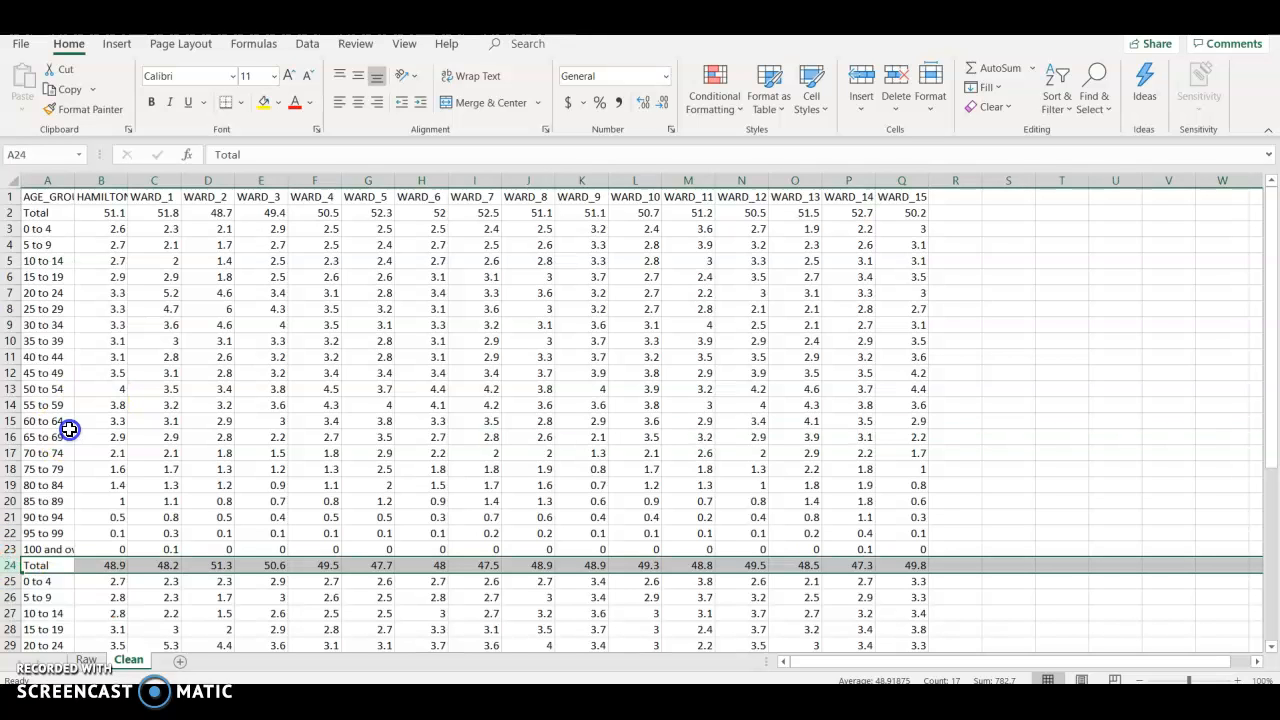
pyautogui.scroll(-6, 166, 508)
pyautogui.scroll(-2, 166, 508)
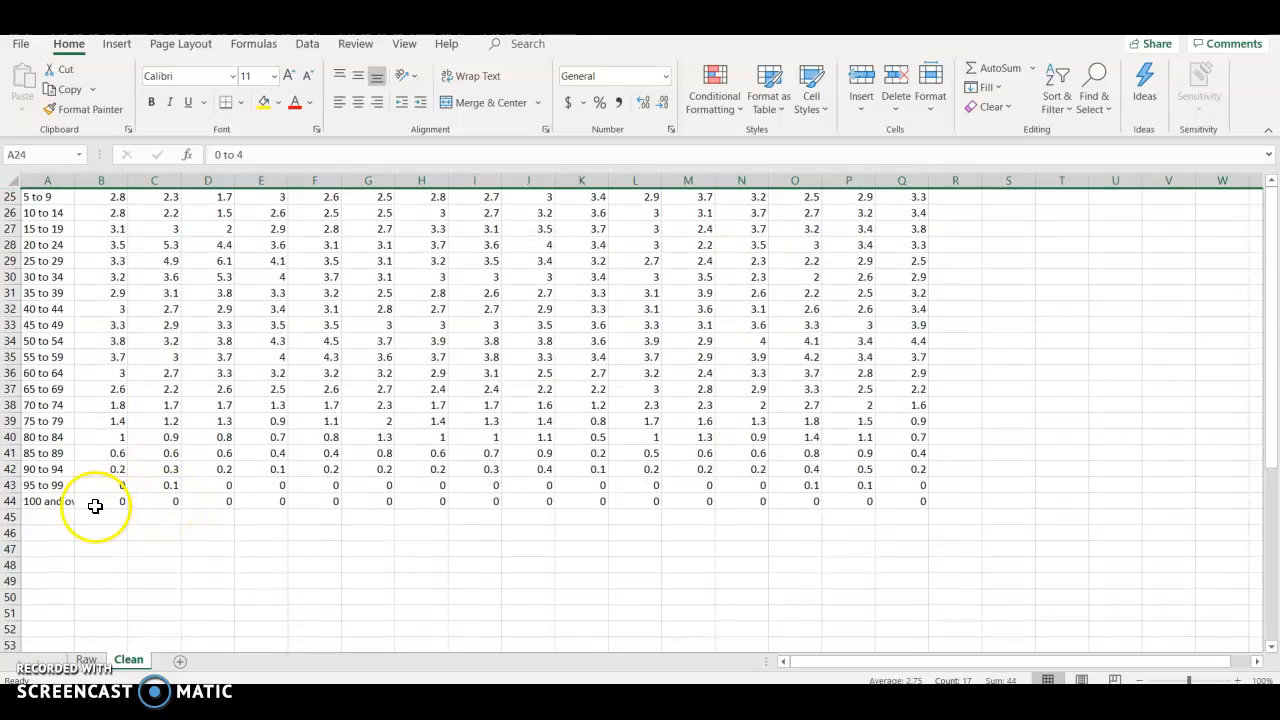
pyautogui.click(12, 501)
pyautogui.click(205, 612)
pyautogui.scroll(8, 200, 606)
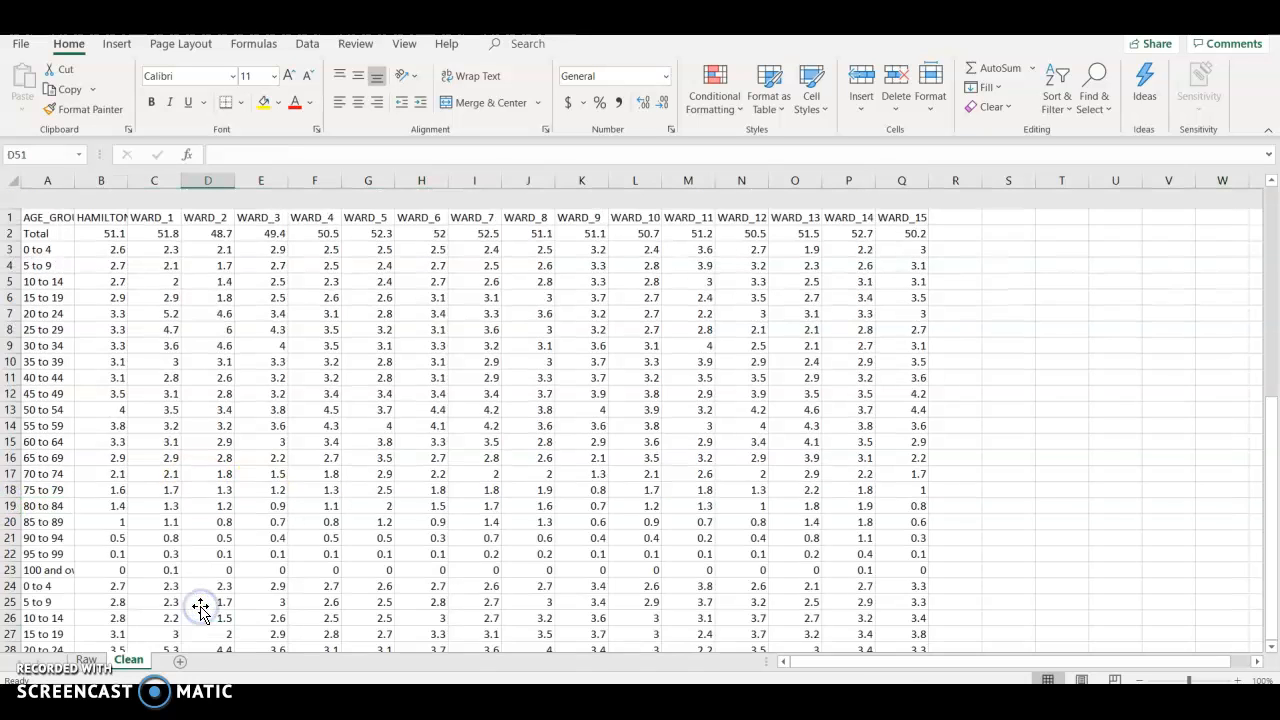
# Delete the remaining Total row directly below the column headers
pyautogui.click(9, 213)
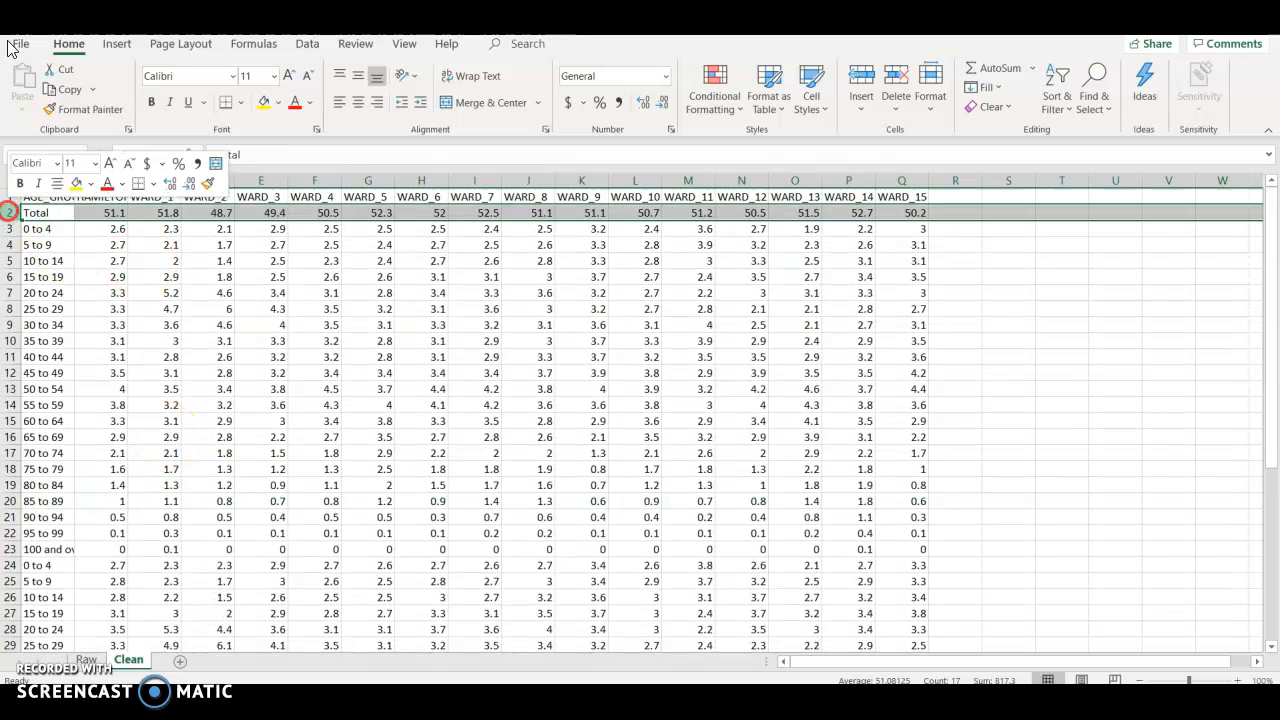
pyautogui.rightClick(11, 213)
pyautogui.click(50, 378)
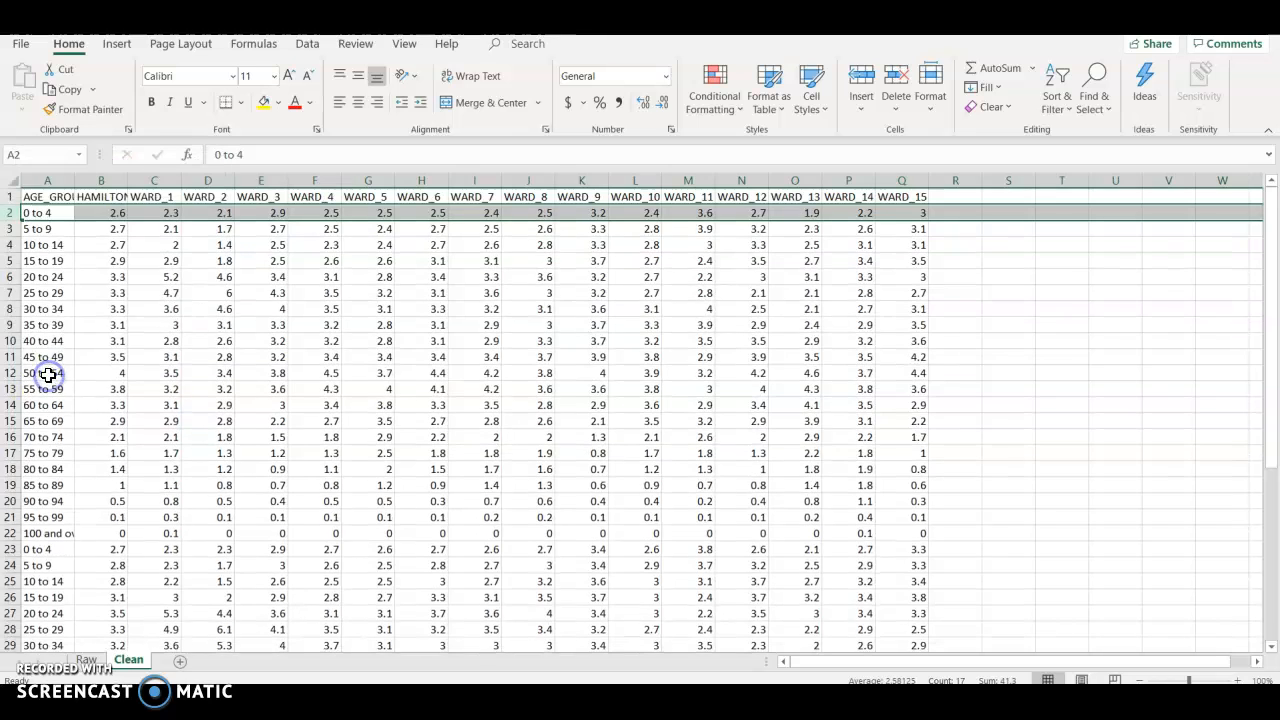
pyautogui.click(476, 312)
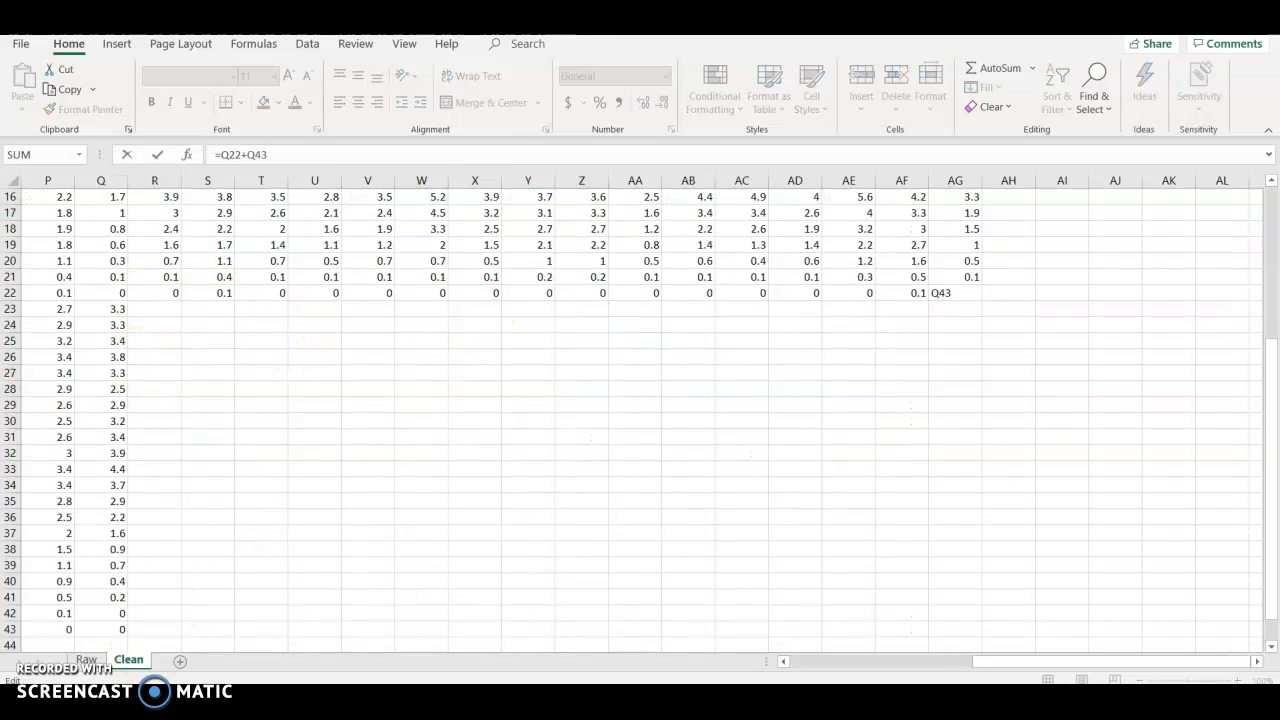
# Inspect the formula =Q22+Q43 in cell AG22 and the block of combined female and male values above it
pyautogui.click(606, 155)
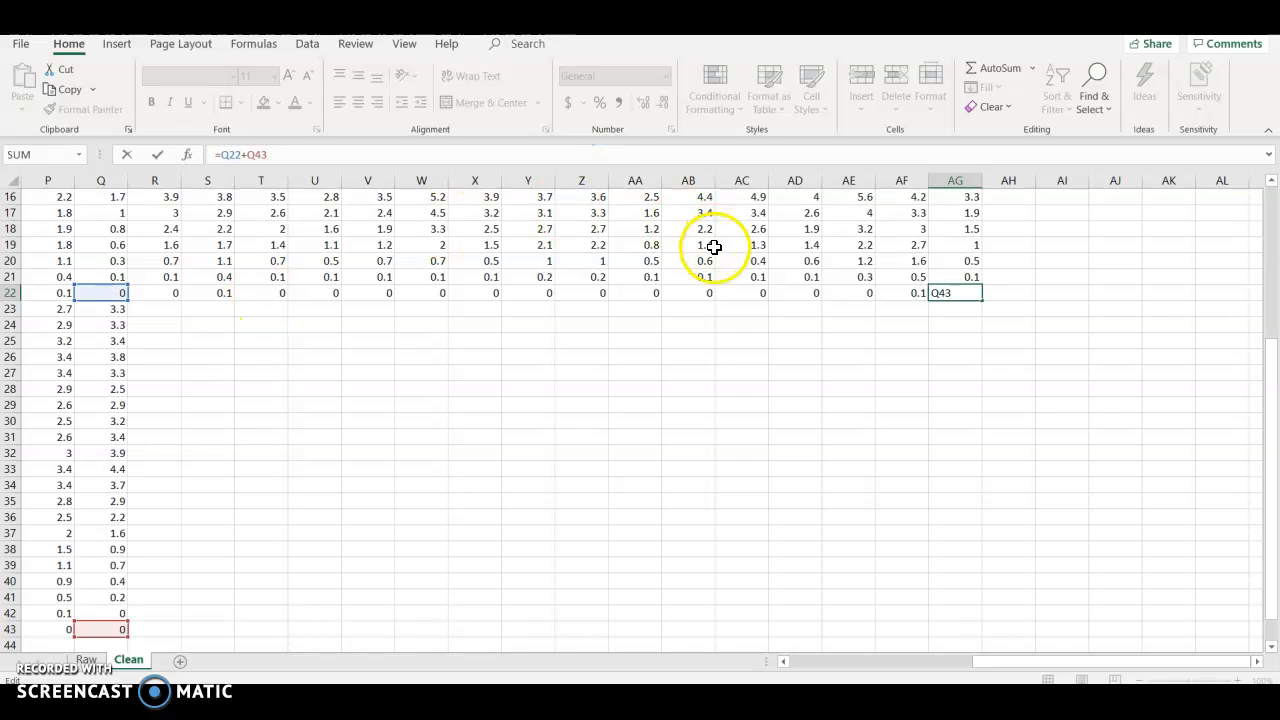
pyautogui.scroll(5, 177, 417)
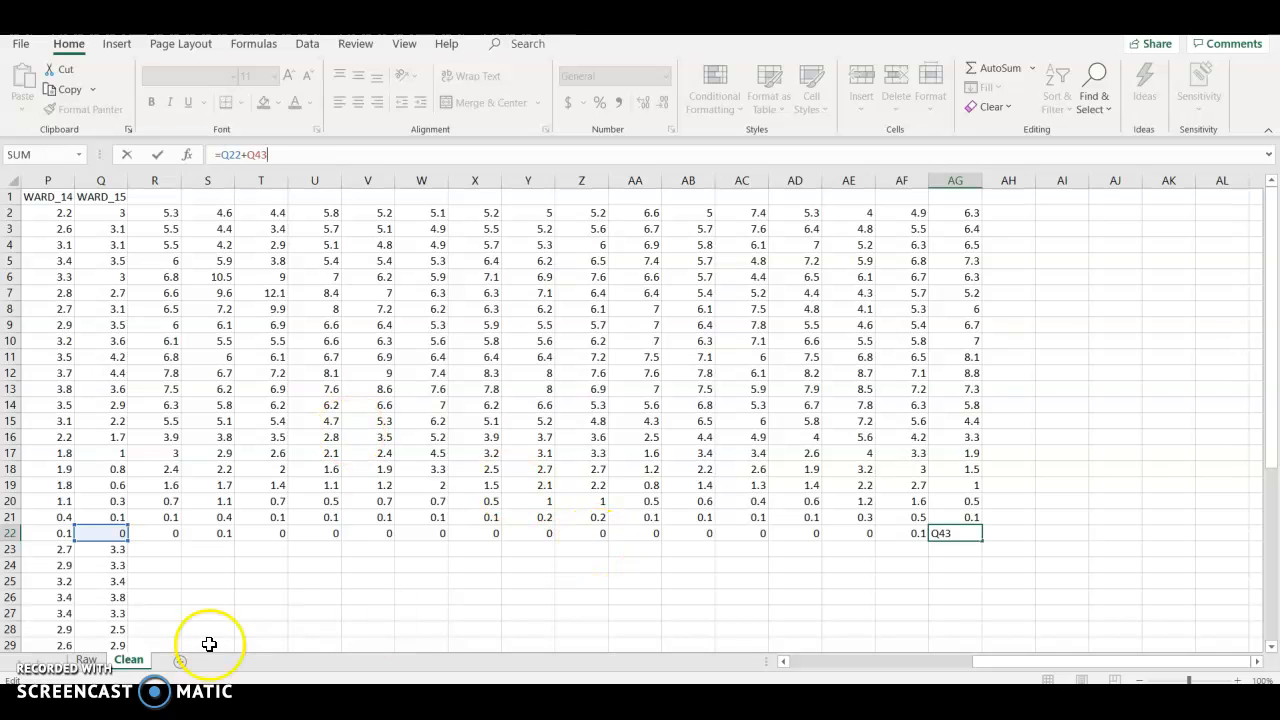
pyautogui.click(262, 565)
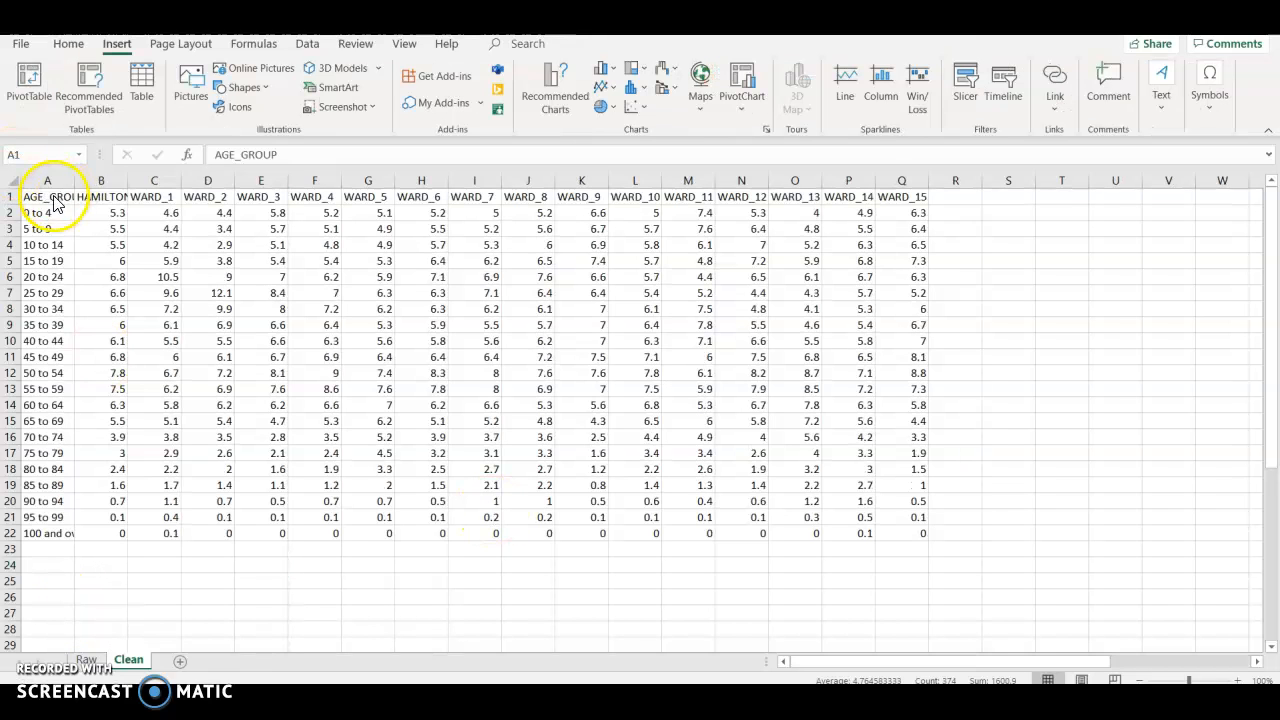
# Create a PivotTable from the range Clean!$A$1:$Q$22 on a new worksheet and move that sheet after Clean
pyautogui.click(52, 195)
pyautogui.hotkey('ctrl', 'a')
pyautogui.click(29, 85)
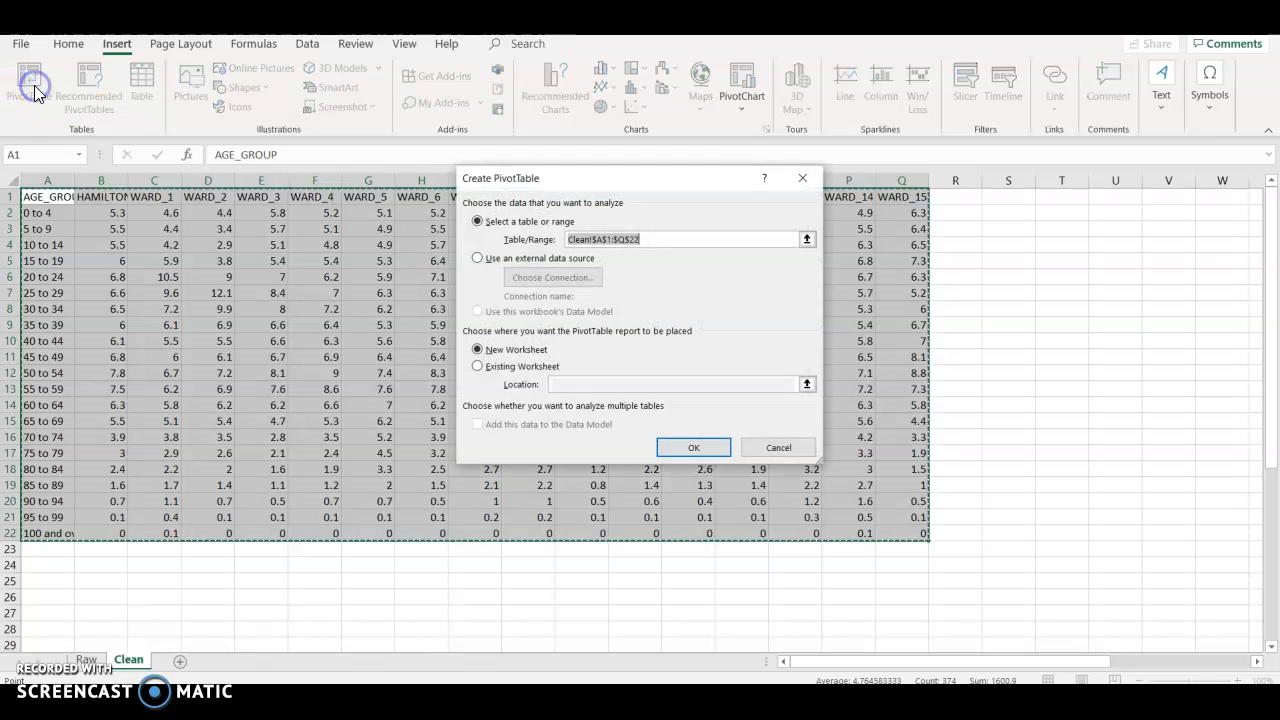
pyautogui.click(694, 448)
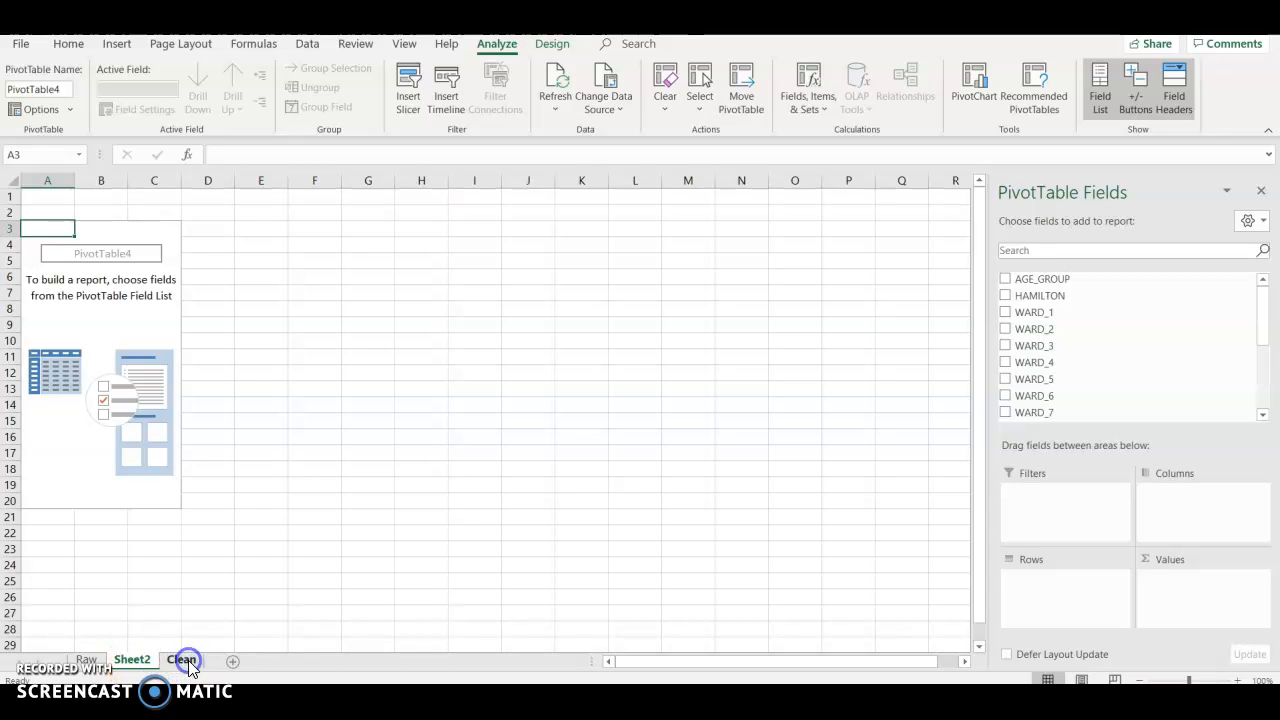
pyautogui.moveTo(210, 665); pyautogui.dragTo(212, 663)
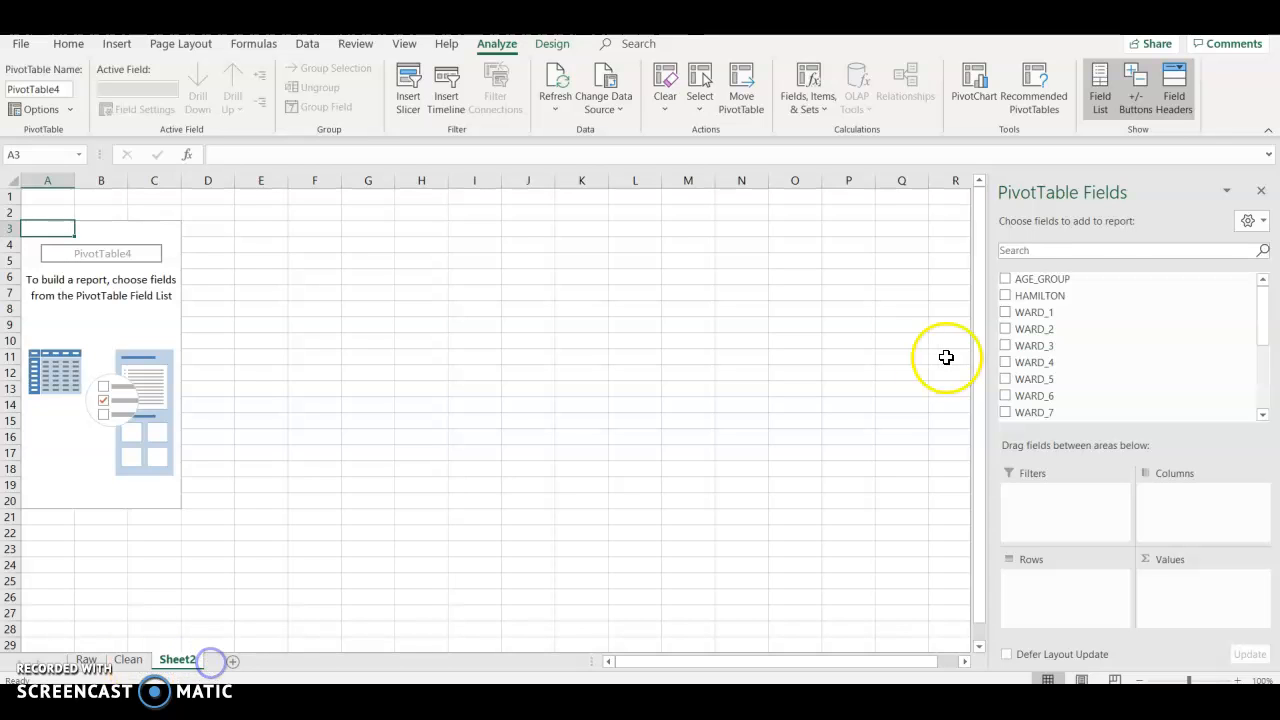
# Lay out the PivotTable with AGE_GROUP as columns, HAMILTON and WARD_1 to WARD_15 as summed values, and Values as rows
pyautogui.moveTo(1070, 280); pyautogui.dragTo(1180, 512)
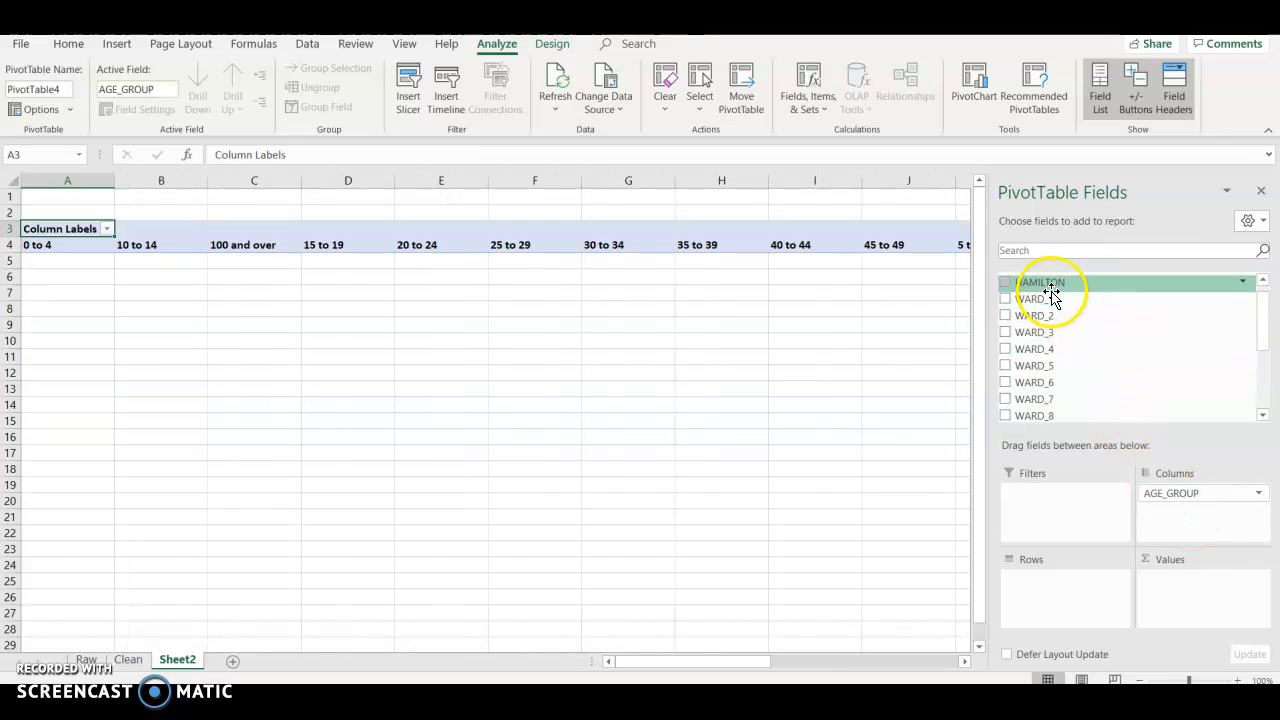
pyautogui.moveTo(1040, 285); pyautogui.dragTo(1175, 585)
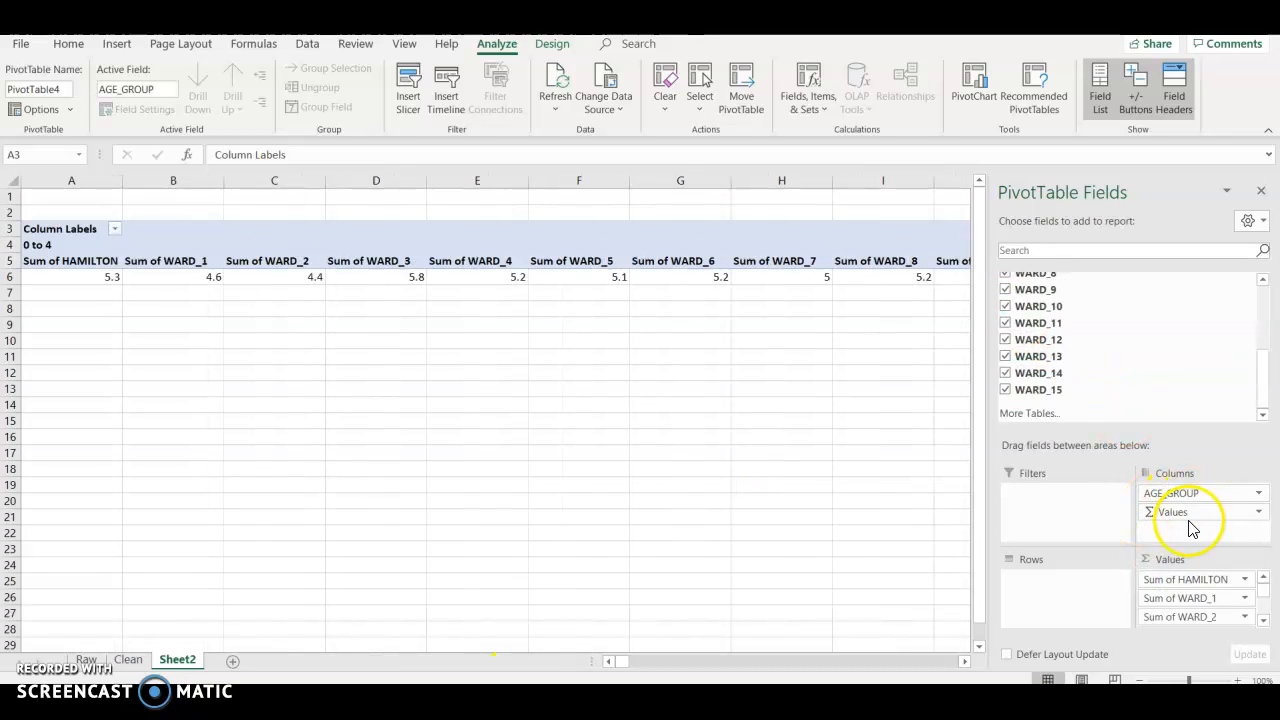
pyautogui.click(1176, 516)
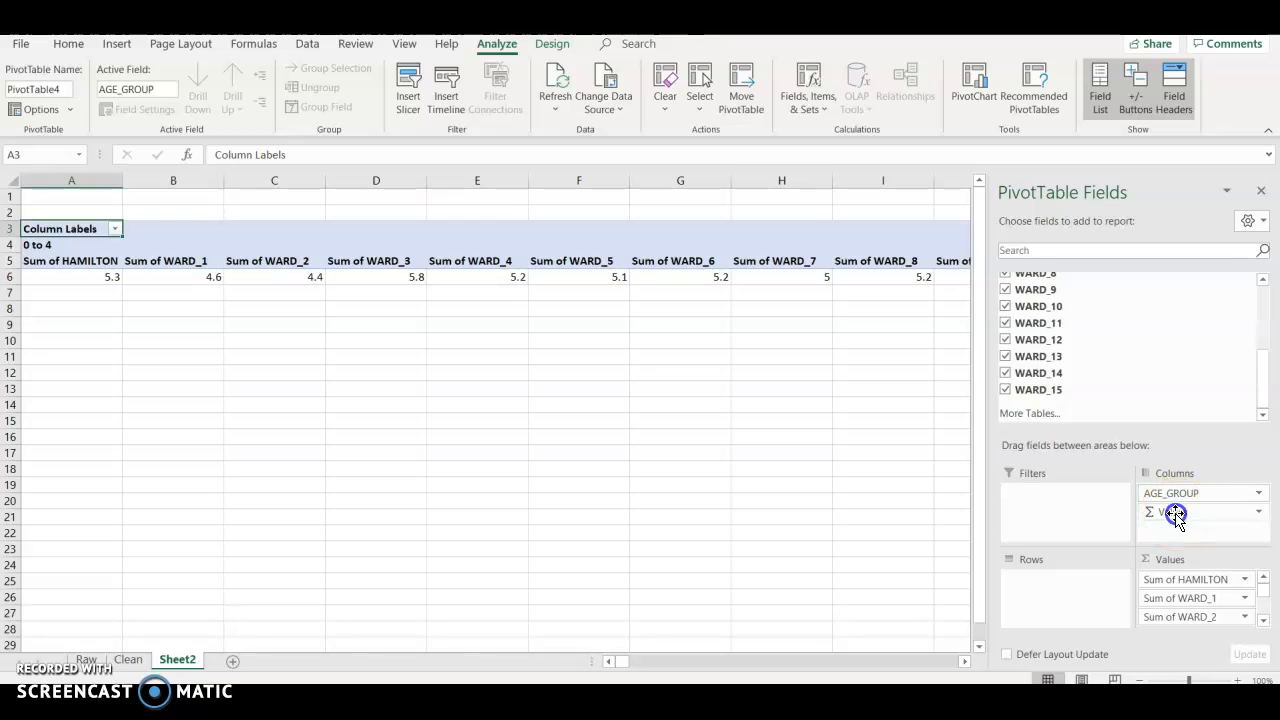
pyautogui.moveTo(1190, 512); pyautogui.dragTo(1065, 585)
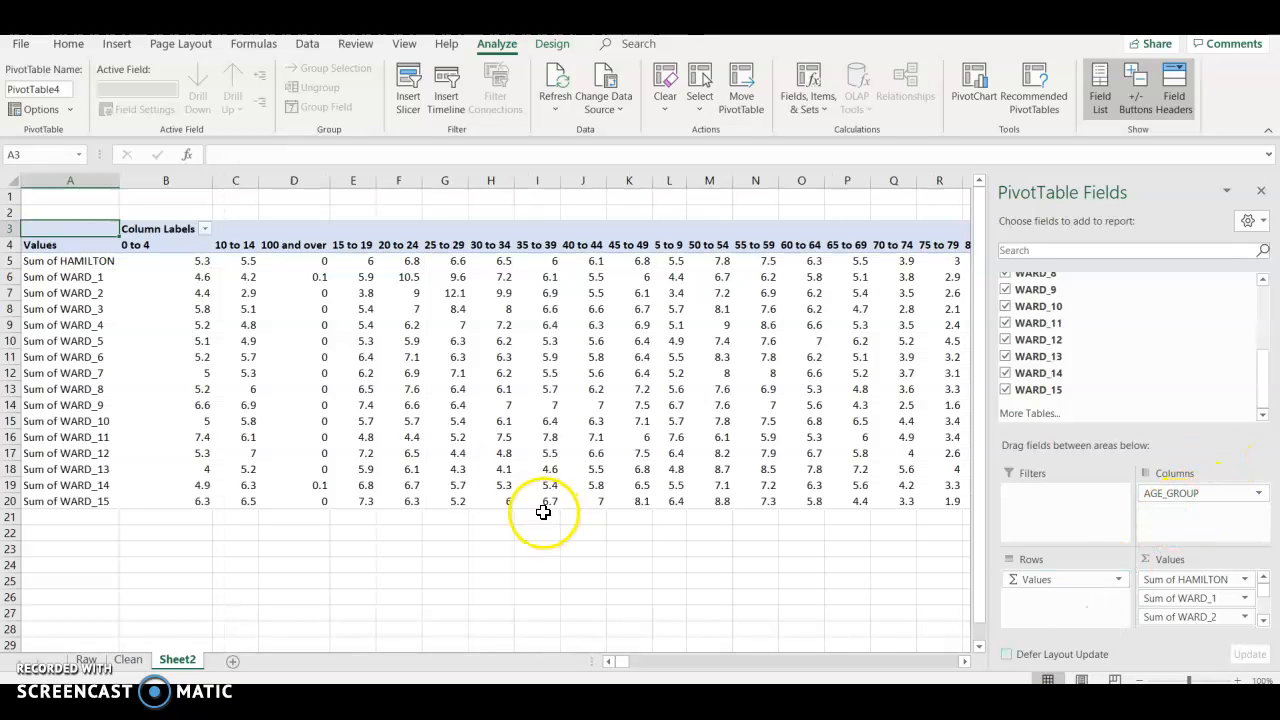
pyautogui.click(976, 88)
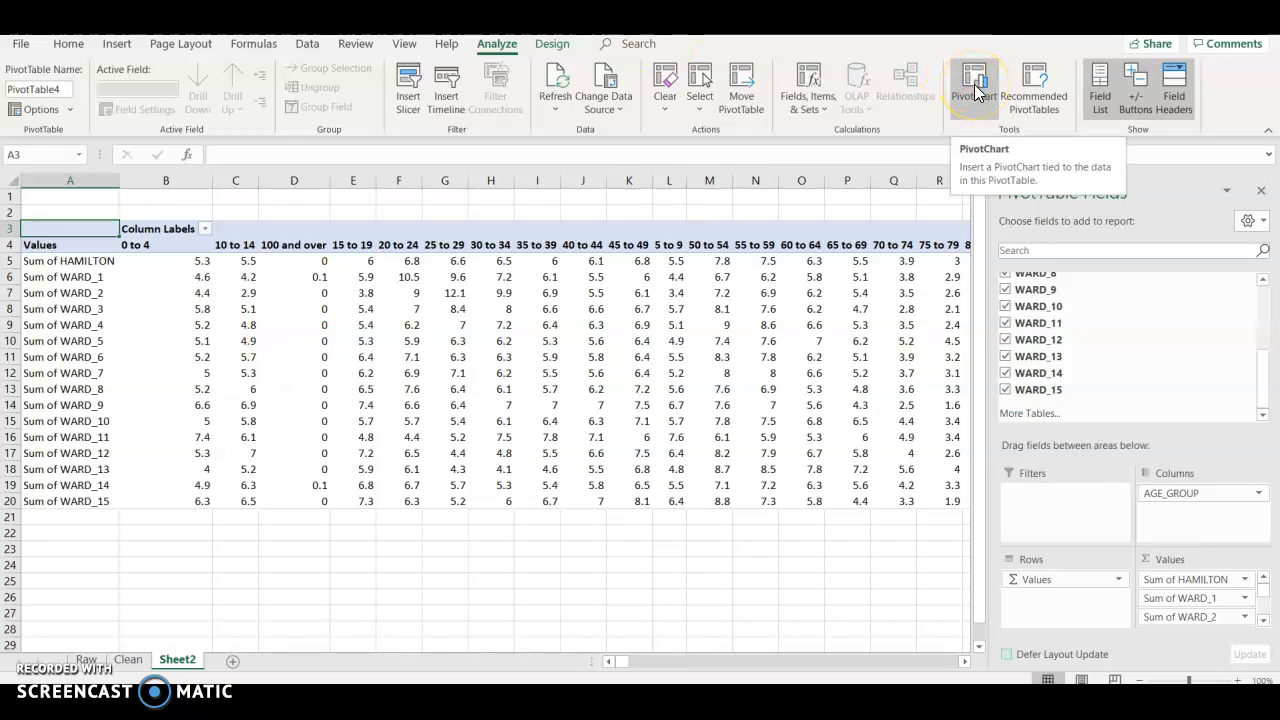
# Rename the PivotTable row label Sum of HAMILTON as Hamilton (Total)
pyautogui.click(40, 261)
pyautogui.doubleClick(286, 154)
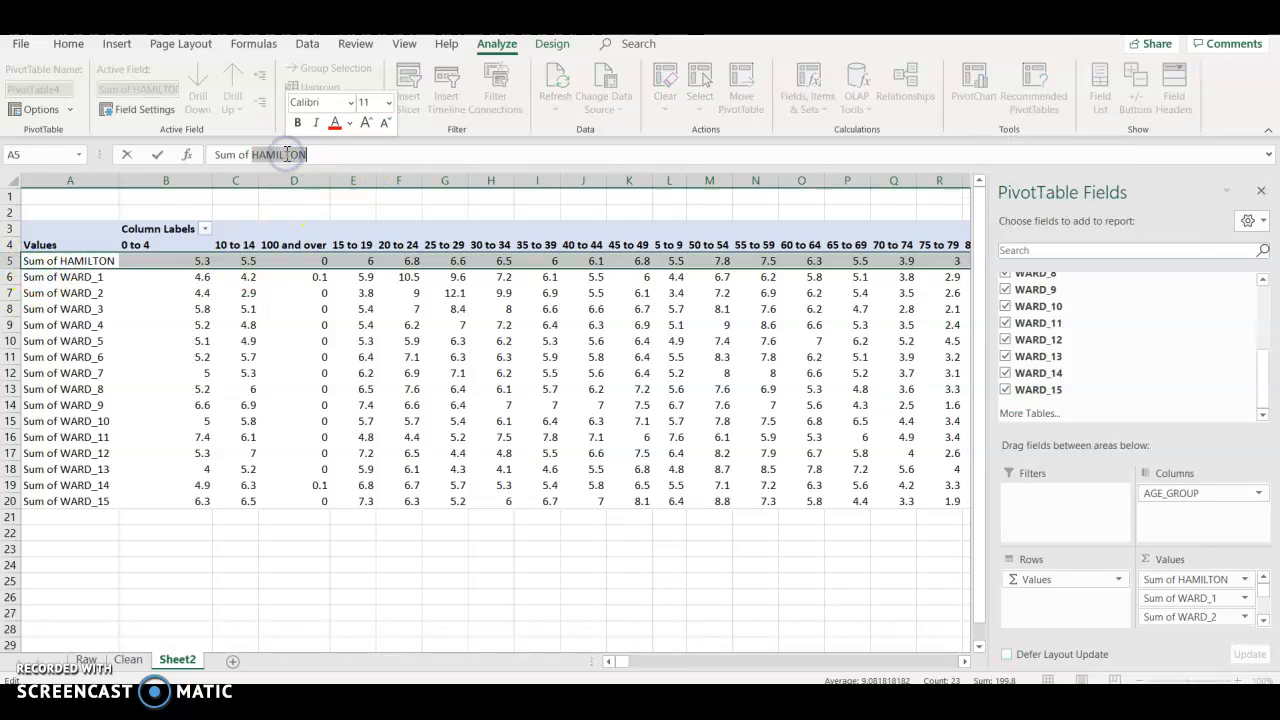
pyautogui.press('BackSpace')
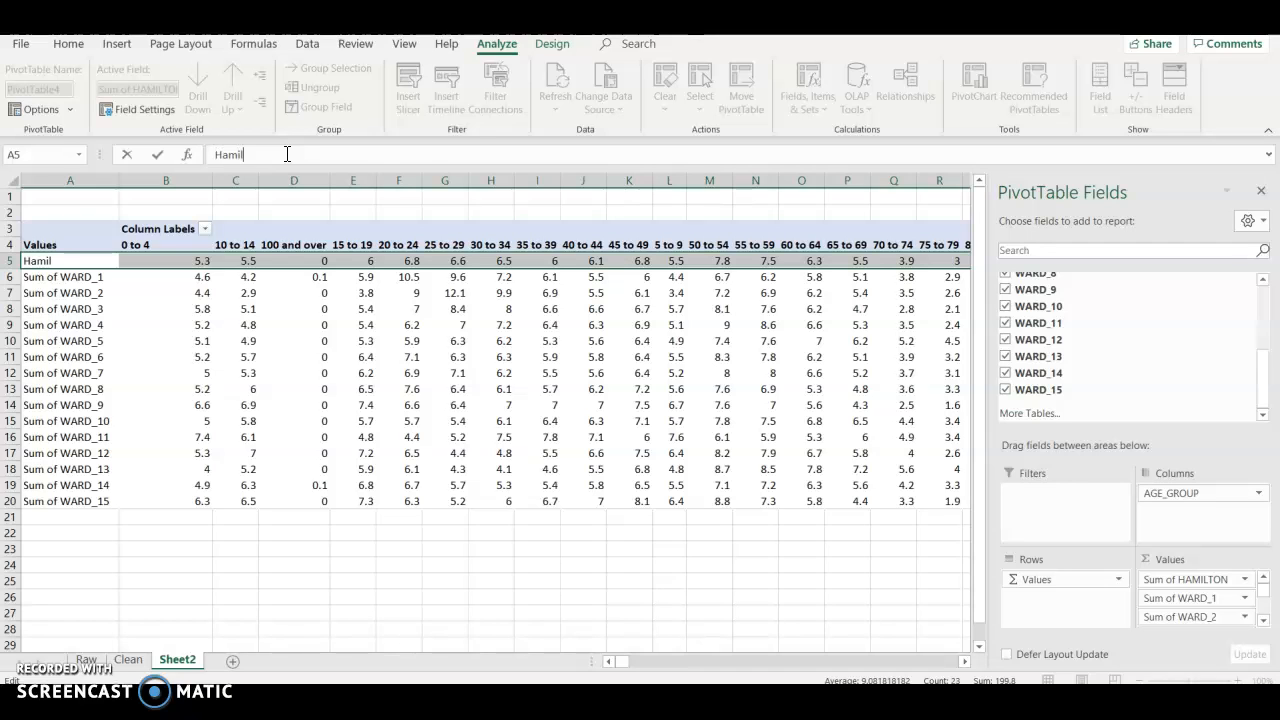
pyautogui.press('Return')
pyautogui.click(644, 404)
pyautogui.press('Tab')
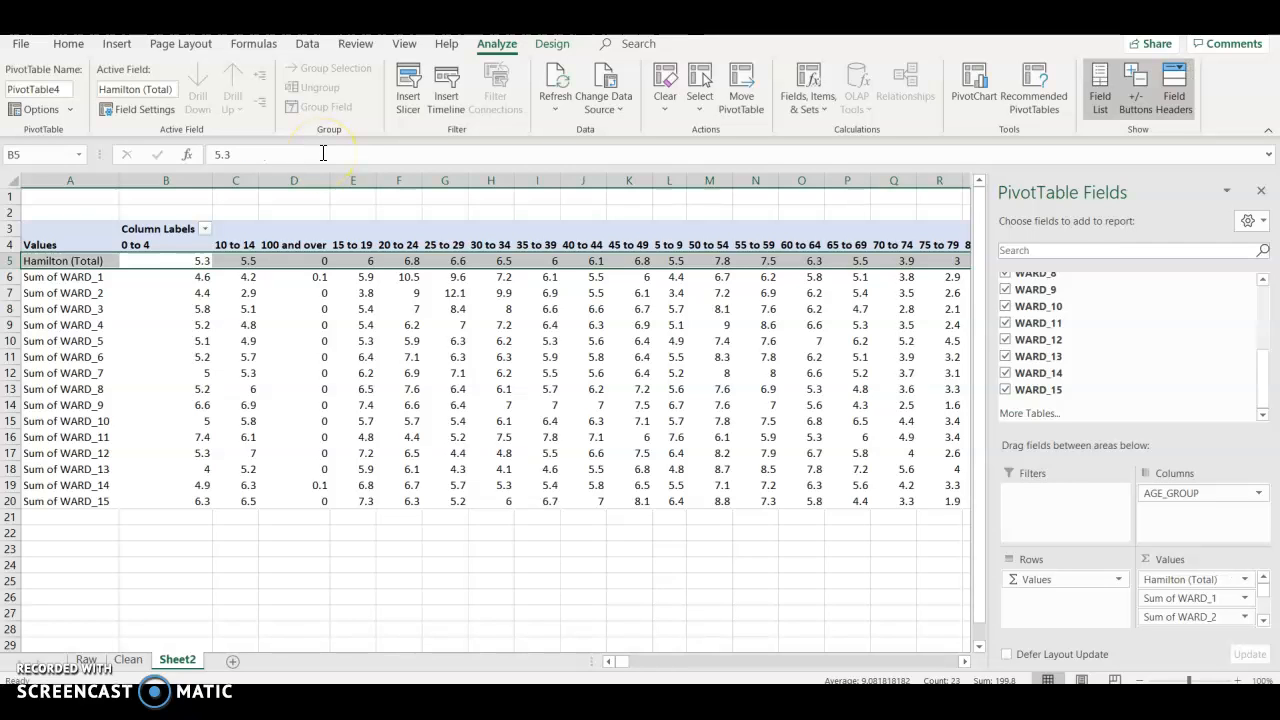
# Rename the summed ward labels in the PivotTable as Ward 1 through Ward 15
pyautogui.click(322, 154)
pyautogui.click(635, 403)
pyautogui.click(66, 277)
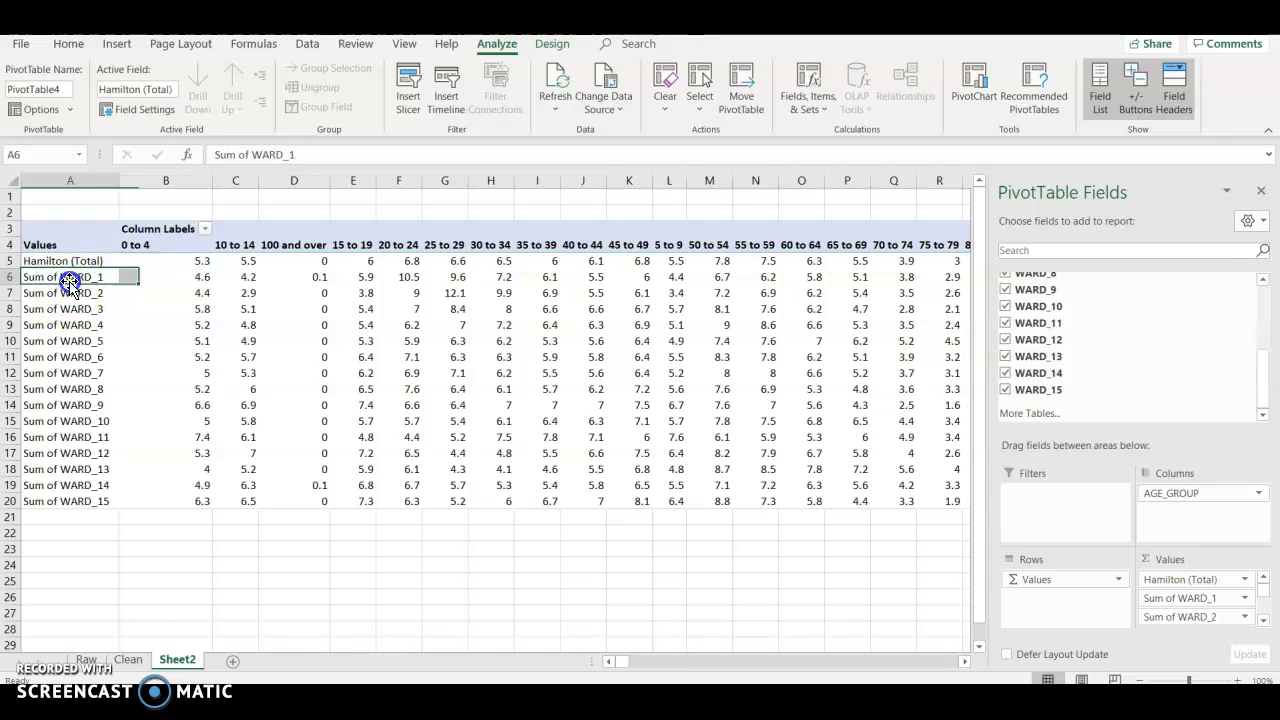
pyautogui.tripleClick(302, 156)
pyautogui.click(305, 158)
pyautogui.press('BackSpace')
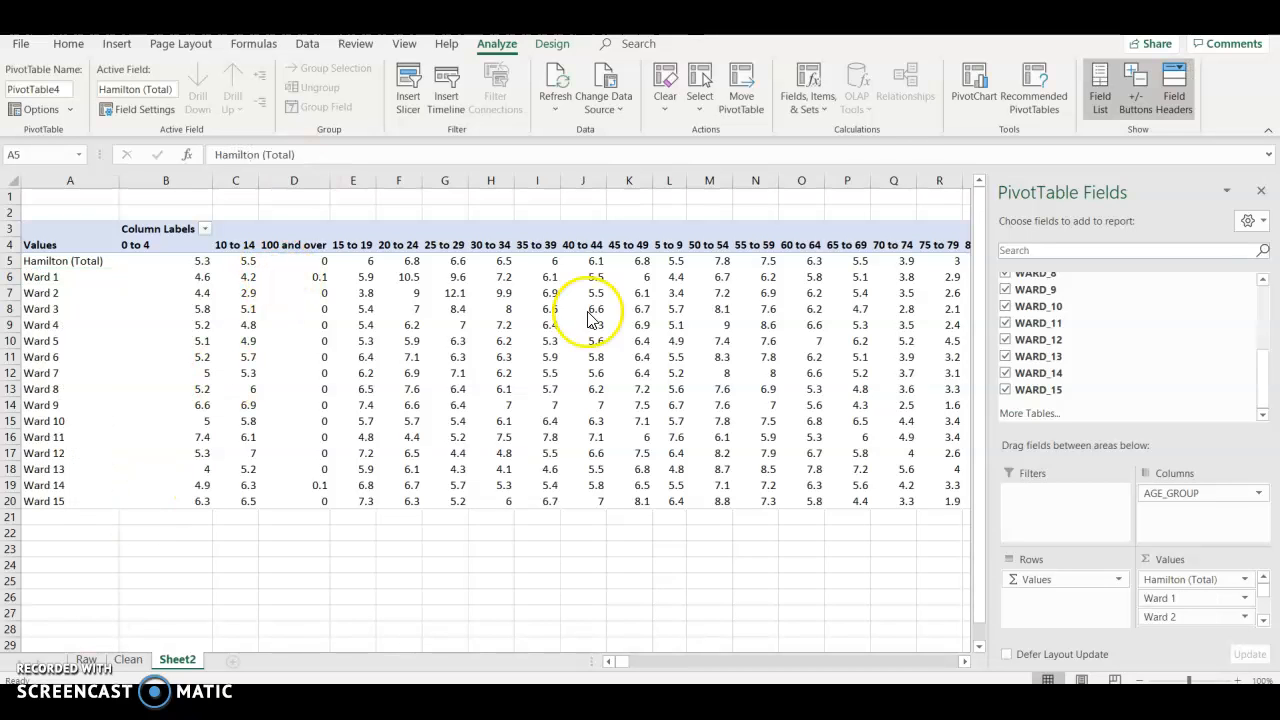
# Insert a Stacked Column PivotChart based on the PivotTable
pyautogui.click(972, 95)
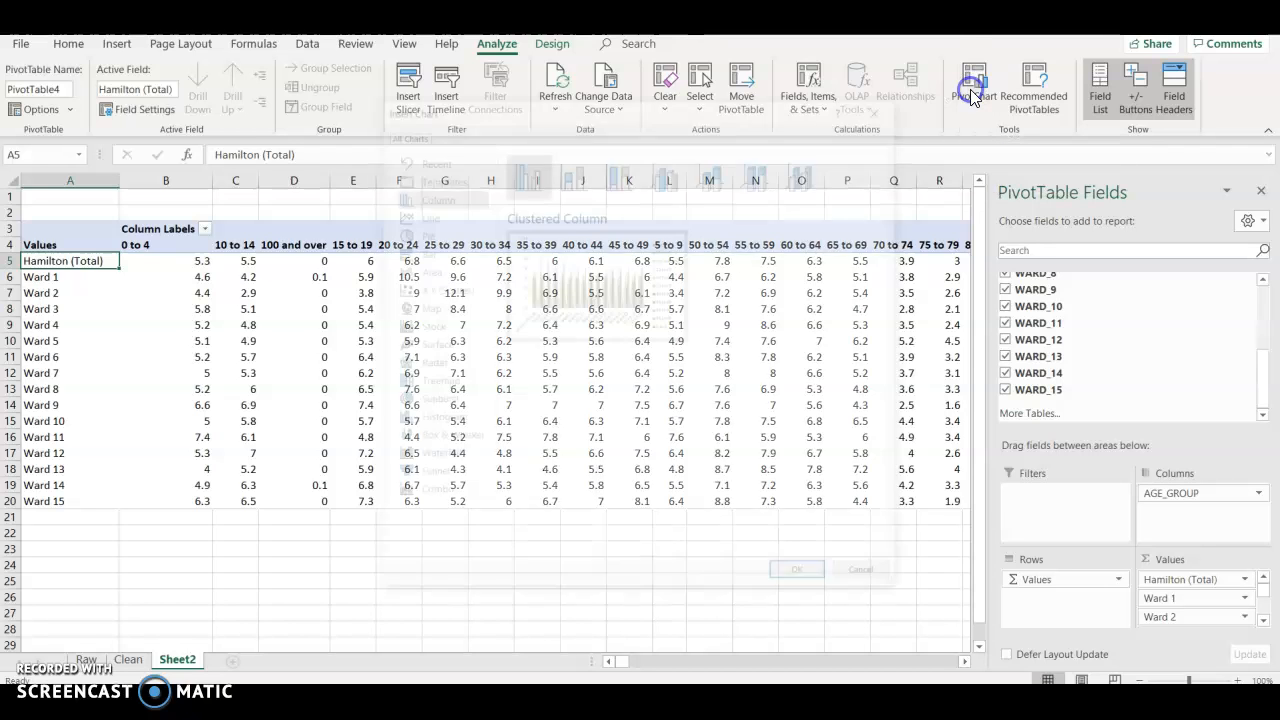
pyautogui.click(571, 172)
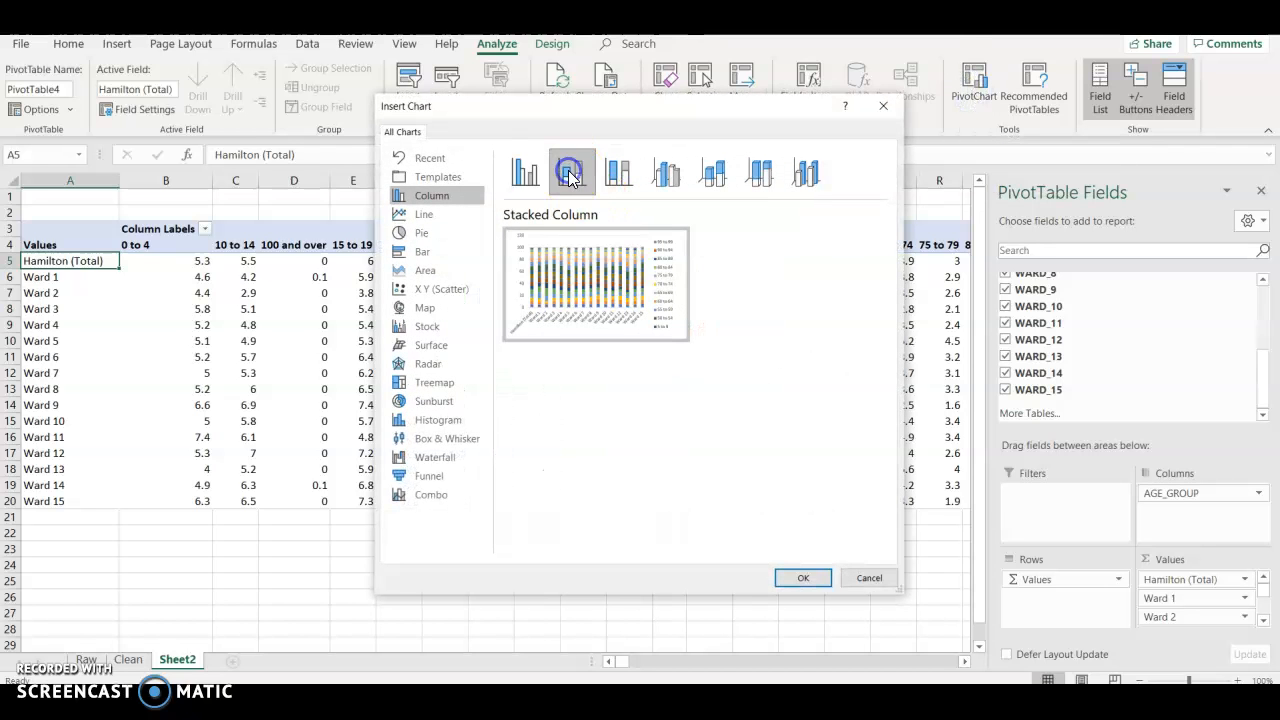
pyautogui.click(801, 578)
# Move the PivotChart into the empty cells below the PivotTable
pyautogui.click(587, 435)
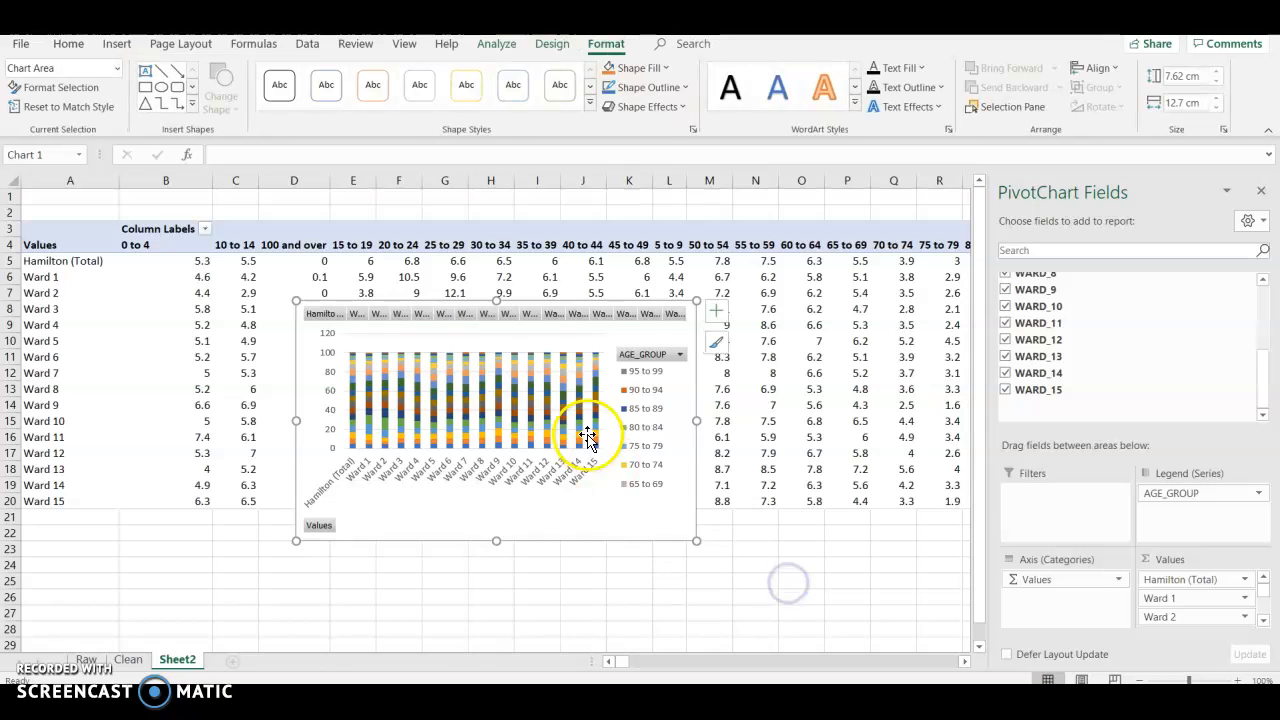
pyautogui.scroll(-7, 587, 434)
pyautogui.click(587, 435)
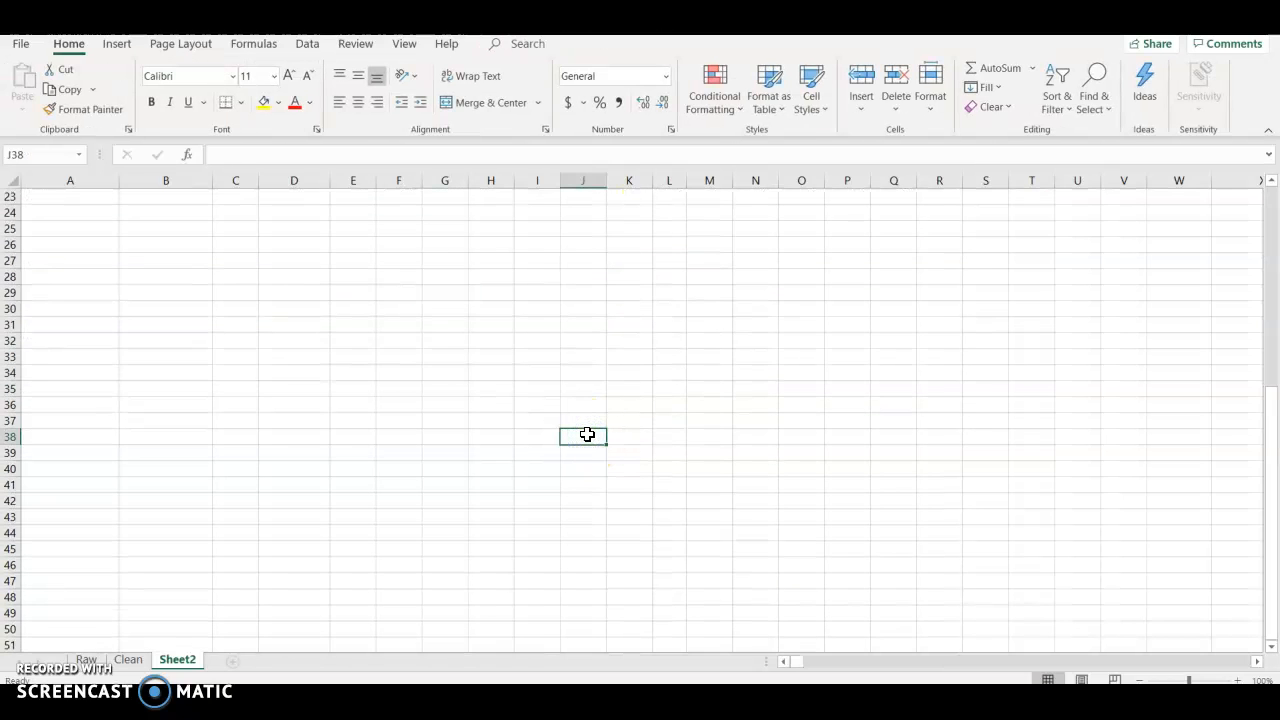
pyautogui.scroll(3, 587, 435)
pyautogui.click(557, 304)
pyautogui.moveTo(557, 323); pyautogui.dragTo(494, 580)
pyautogui.scroll(-5, 722, 500)
pyautogui.click(643, 386)
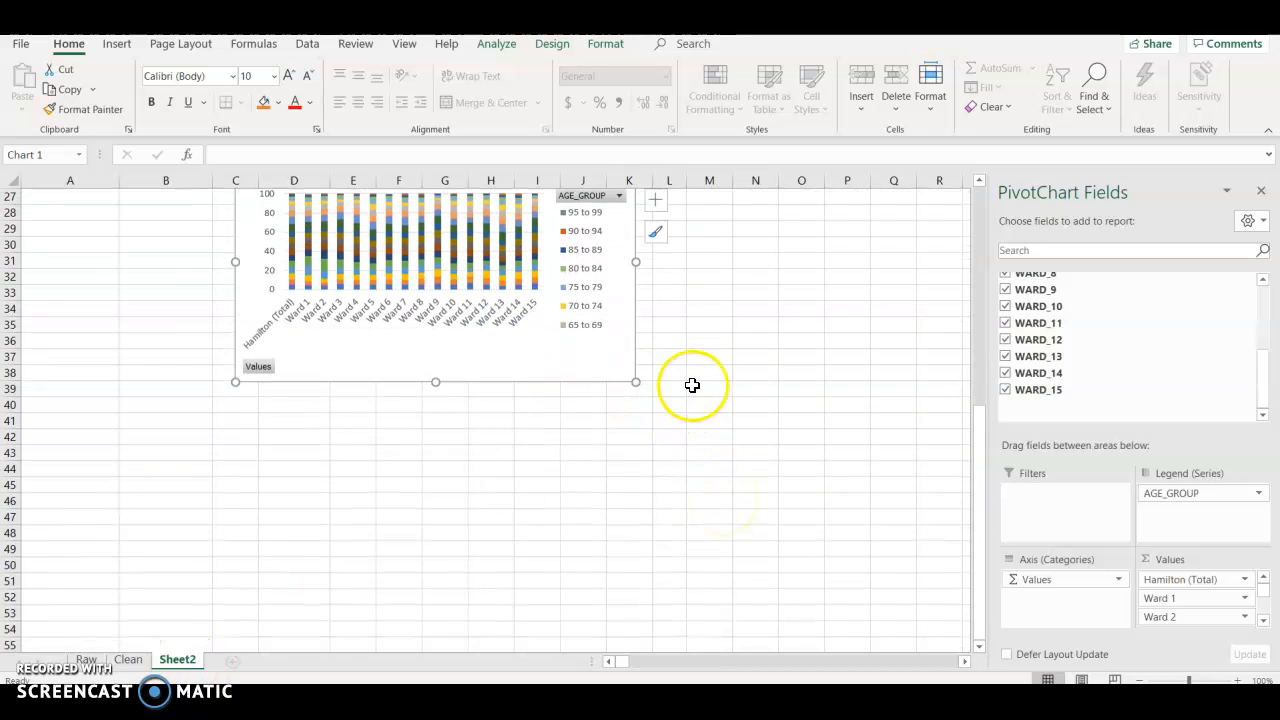
pyautogui.scroll(2, 526, 406)
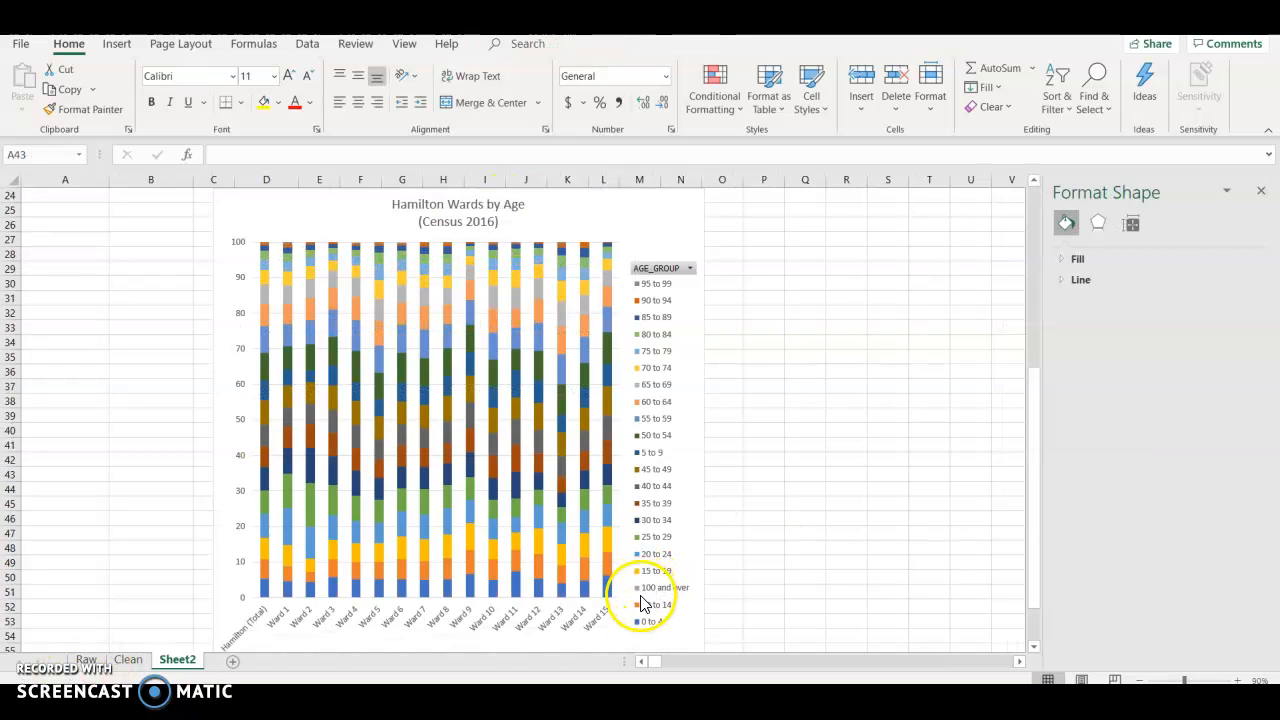
# Move the 100 and over age group to the end of the PivotChart's AGE_GROUP series order
pyautogui.press('Escape')
pyautogui.click(657, 596)
pyautogui.click(658, 595)
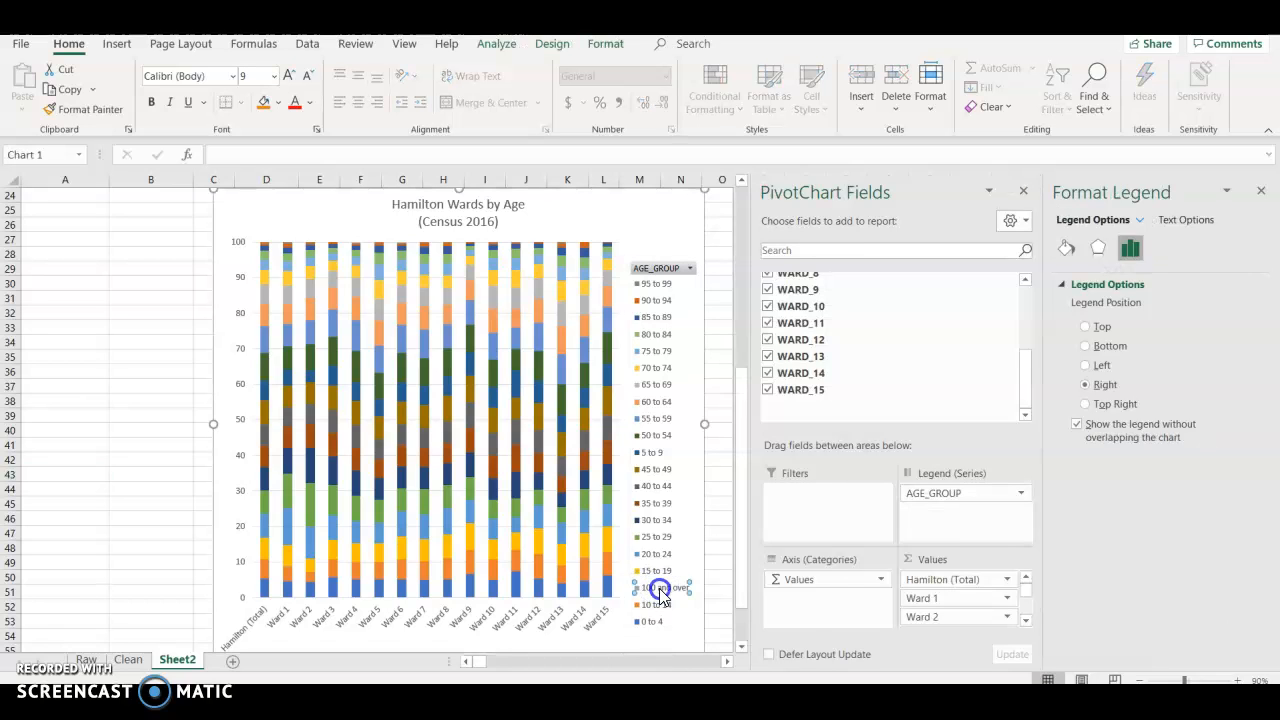
pyautogui.rightClick(660, 594)
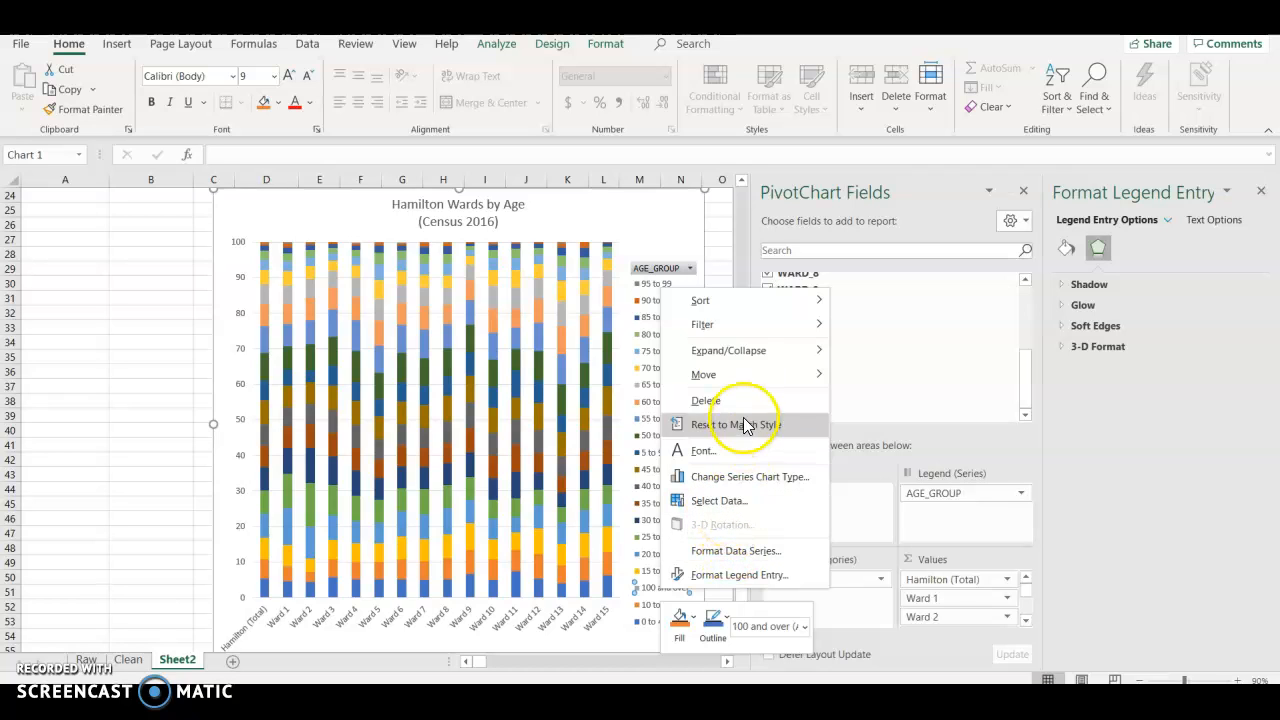
pyautogui.moveTo(816, 374)
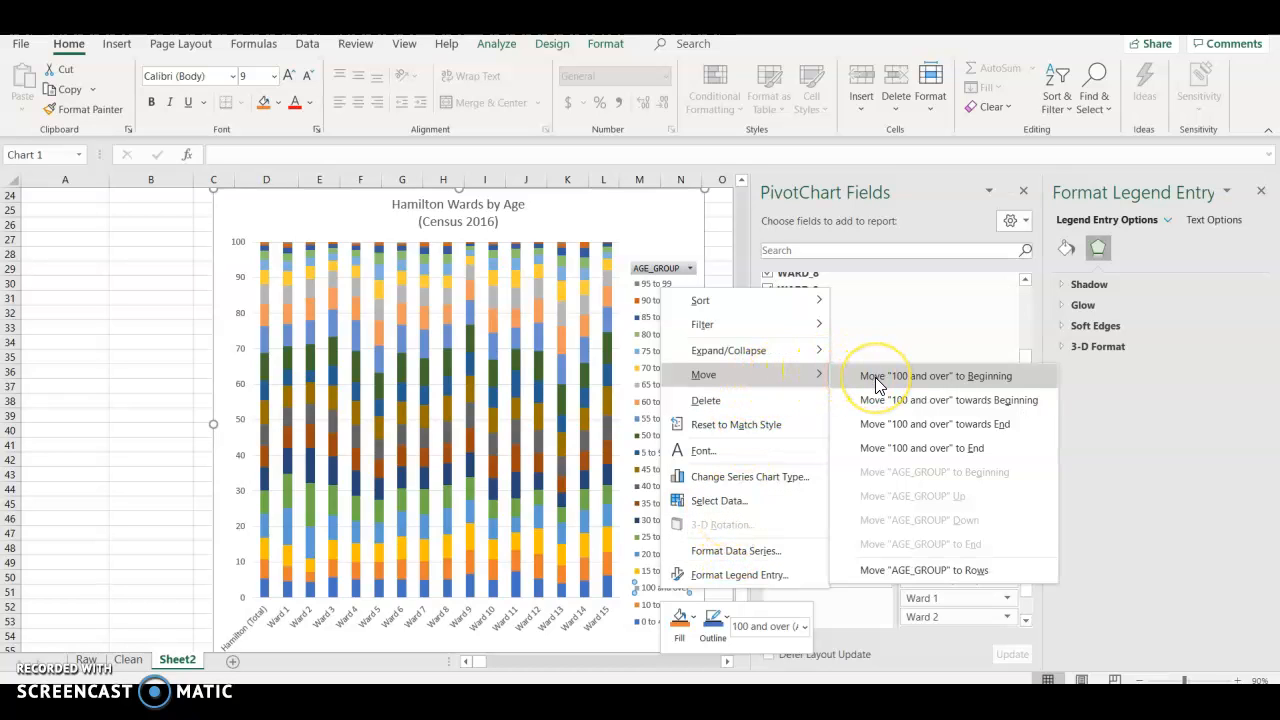
pyautogui.click(899, 449)
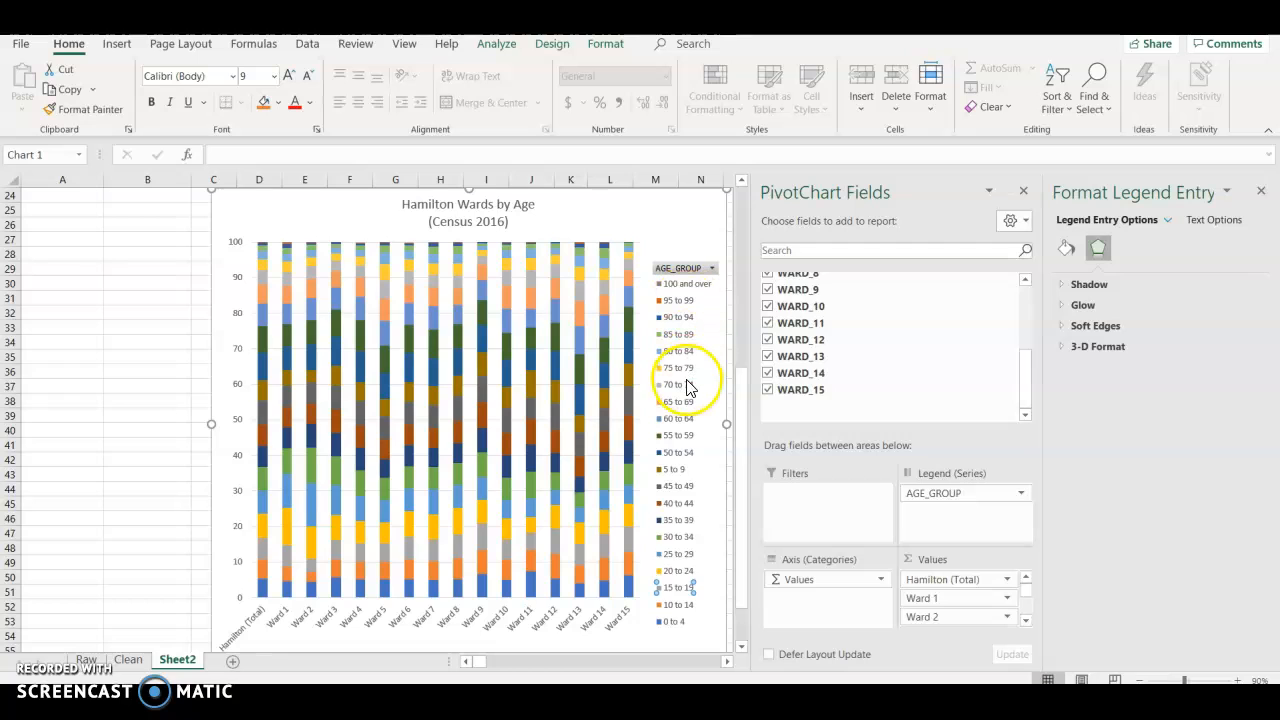
# Reorder the 5 to 9 age group in the PivotChart so it sits between 0 to 4 and 10 to 14
pyautogui.click(671, 471)
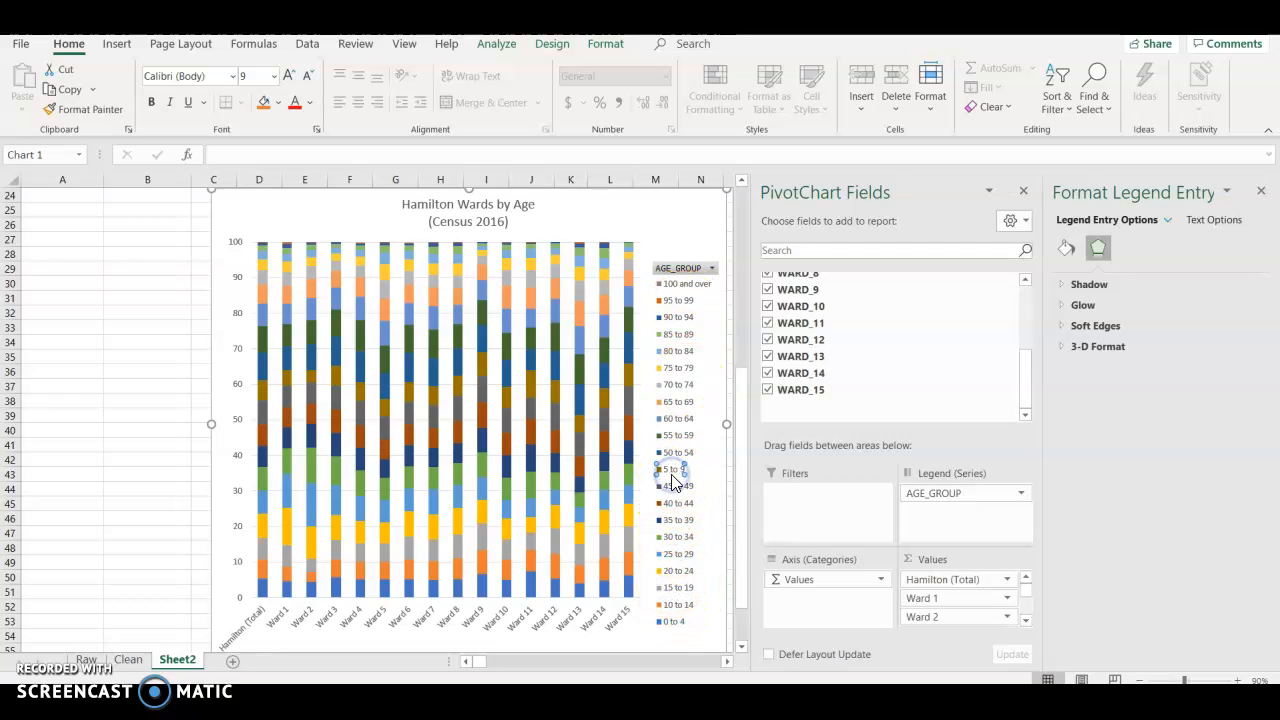
pyautogui.rightClick(671, 474)
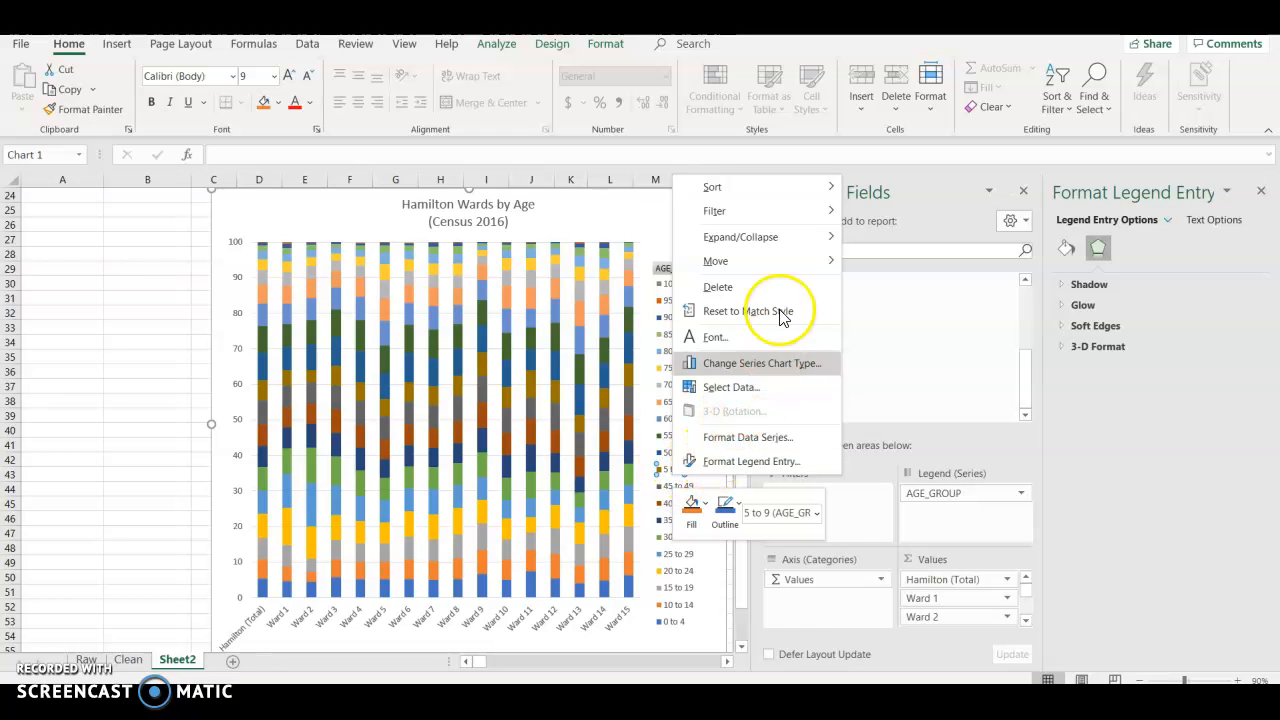
pyautogui.moveTo(829, 264)
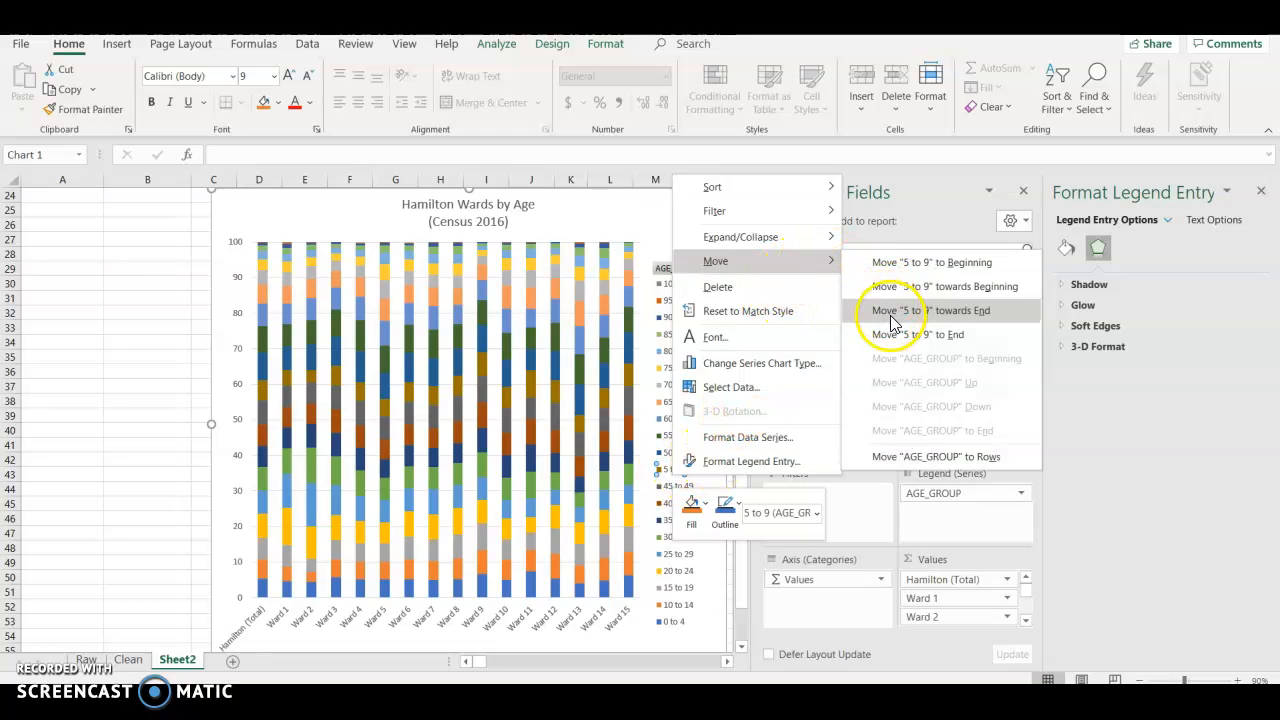
pyautogui.click(903, 265)
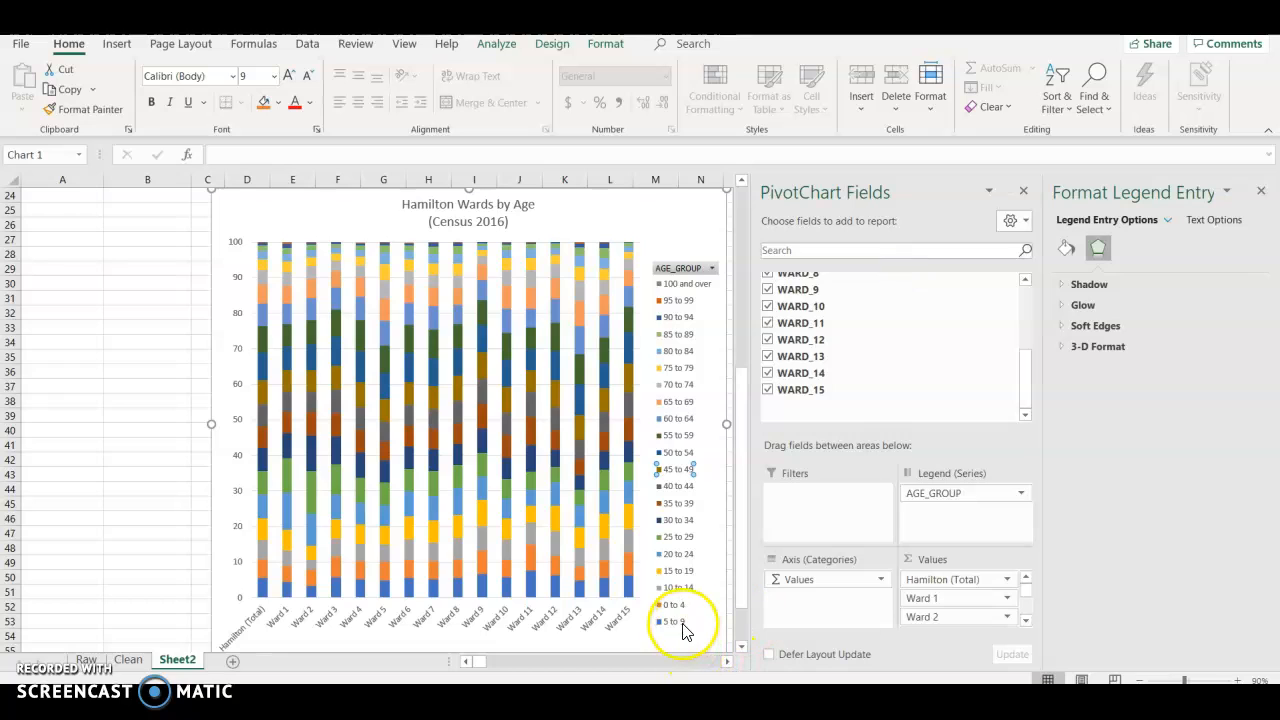
pyautogui.rightClick(672, 621)
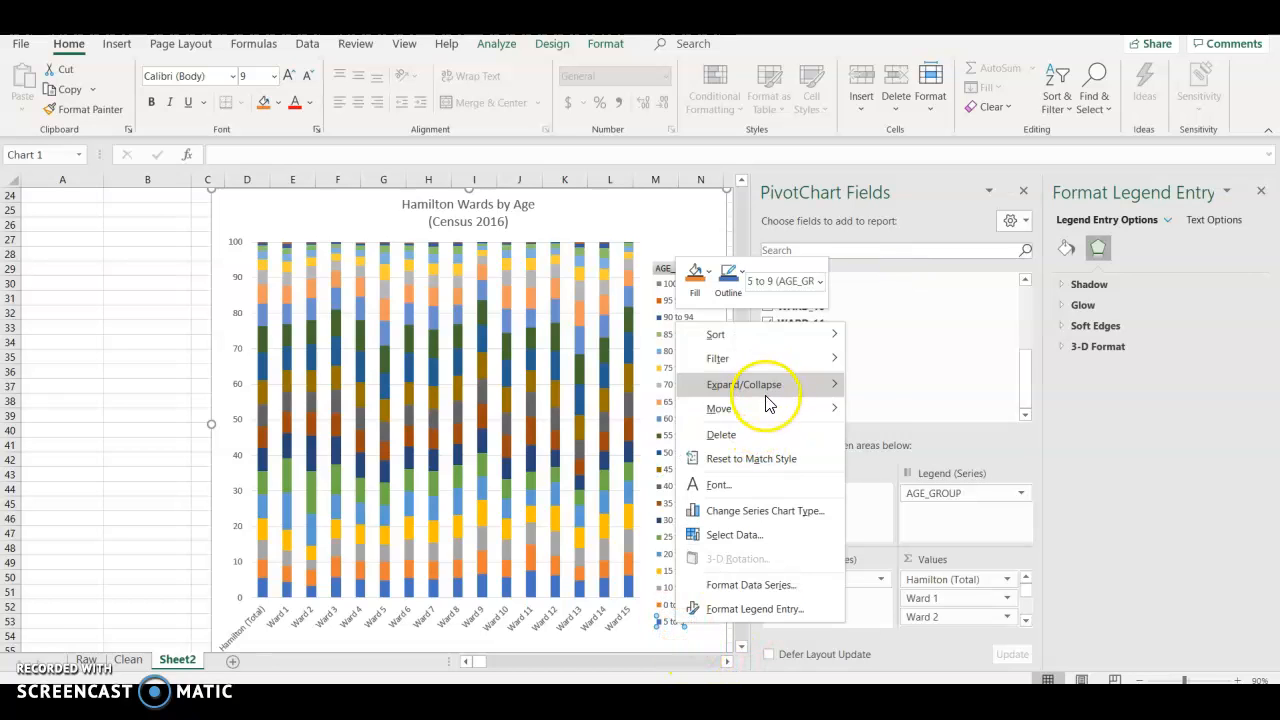
pyautogui.moveTo(766, 406)
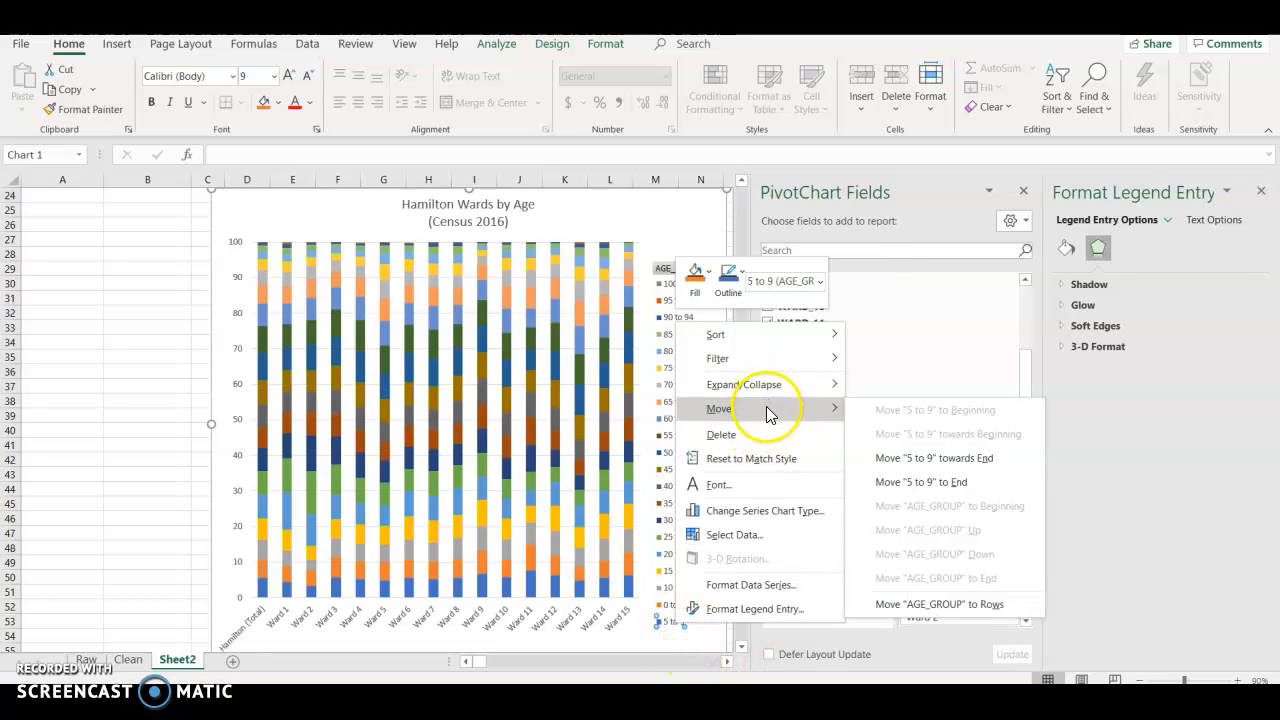
pyautogui.click(908, 481)
pyautogui.click(97, 497)
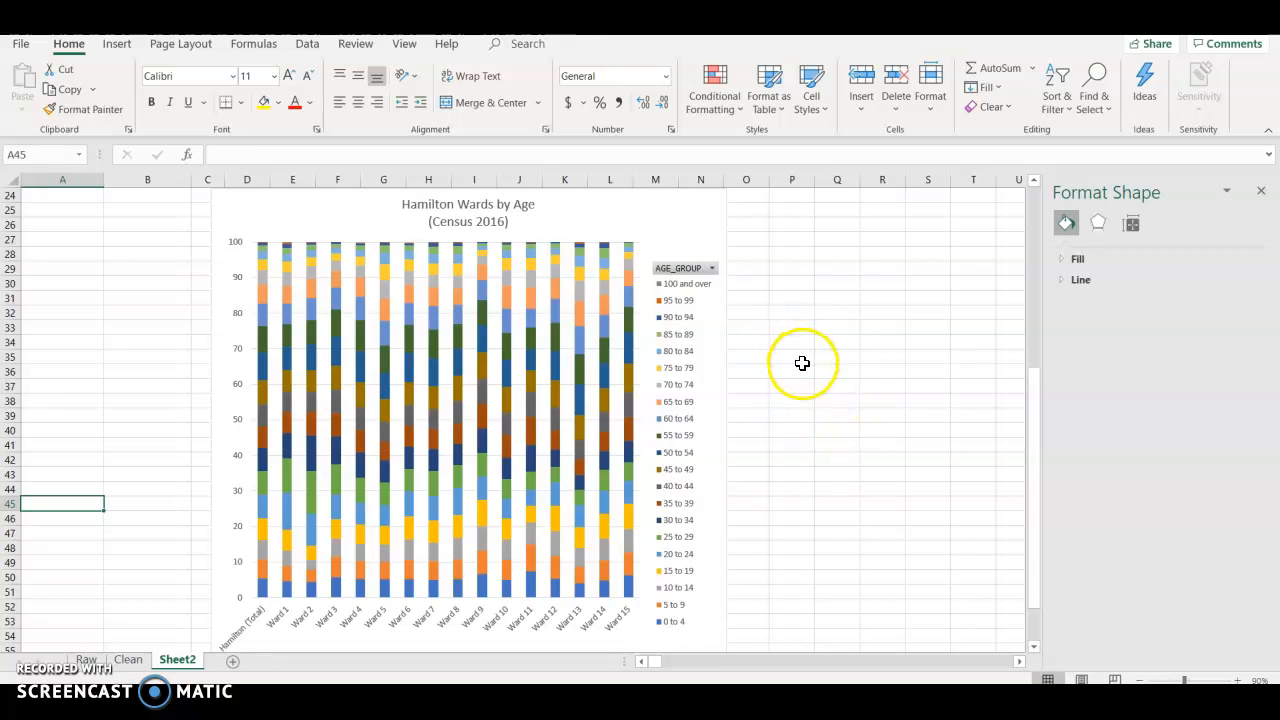
# Filter the PivotChart's AGE_GROUP field to show only 0 to 4, 5 to 9, 10 to 14, and all groups from 65 to 69 through 100 and over
pyautogui.click(712, 268)
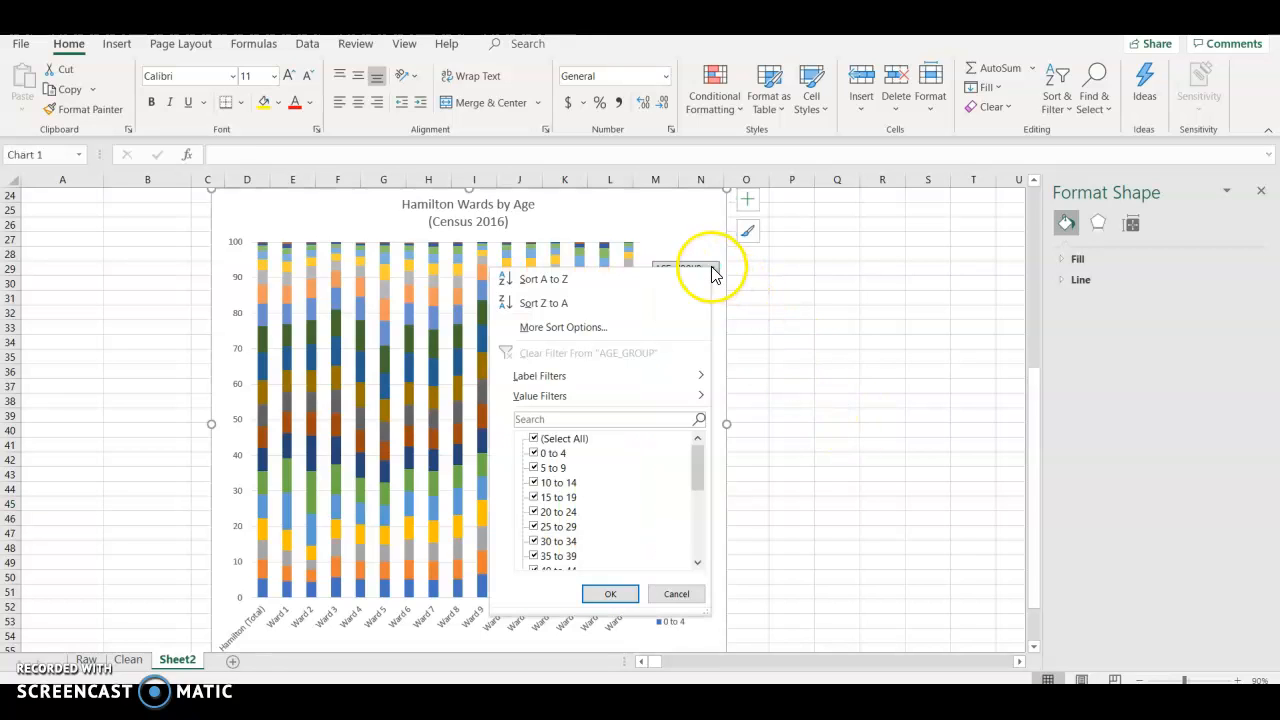
pyautogui.click(536, 439)
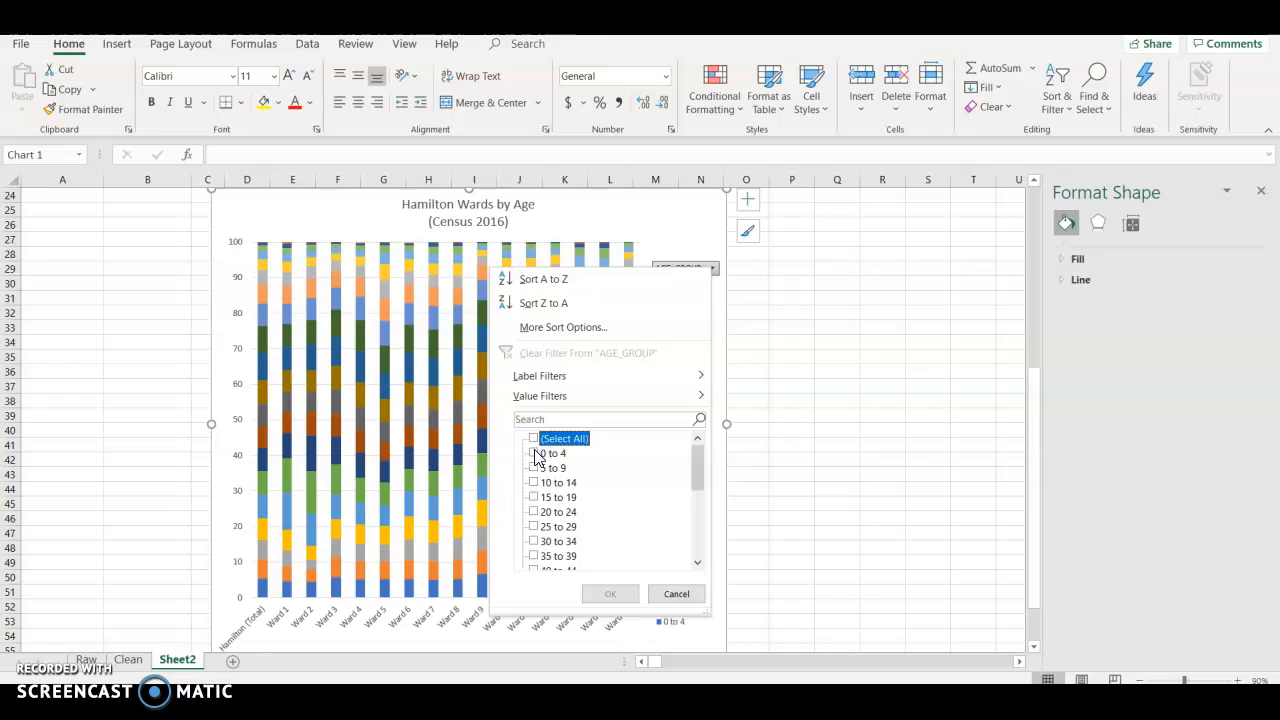
pyautogui.click(535, 454)
pyautogui.click(535, 468)
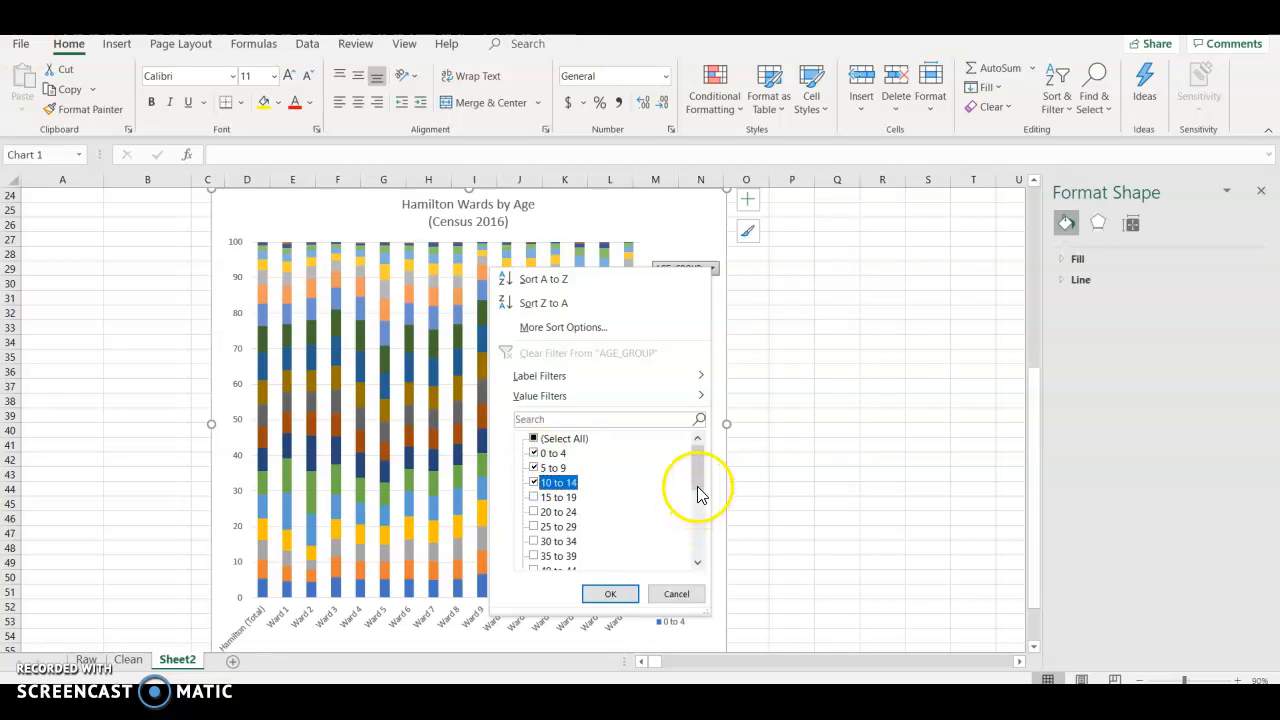
pyautogui.moveTo(697, 486); pyautogui.dragTo(696, 562)
pyautogui.click(535, 453)
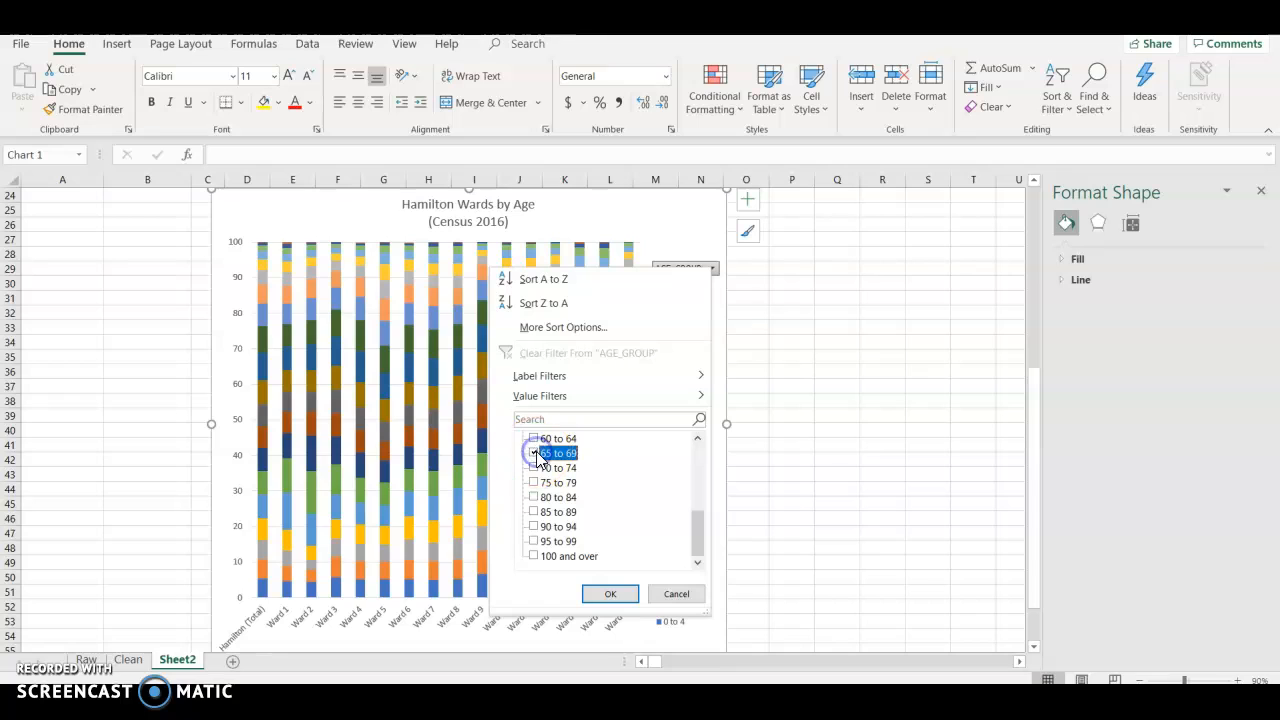
pyautogui.click(534, 484)
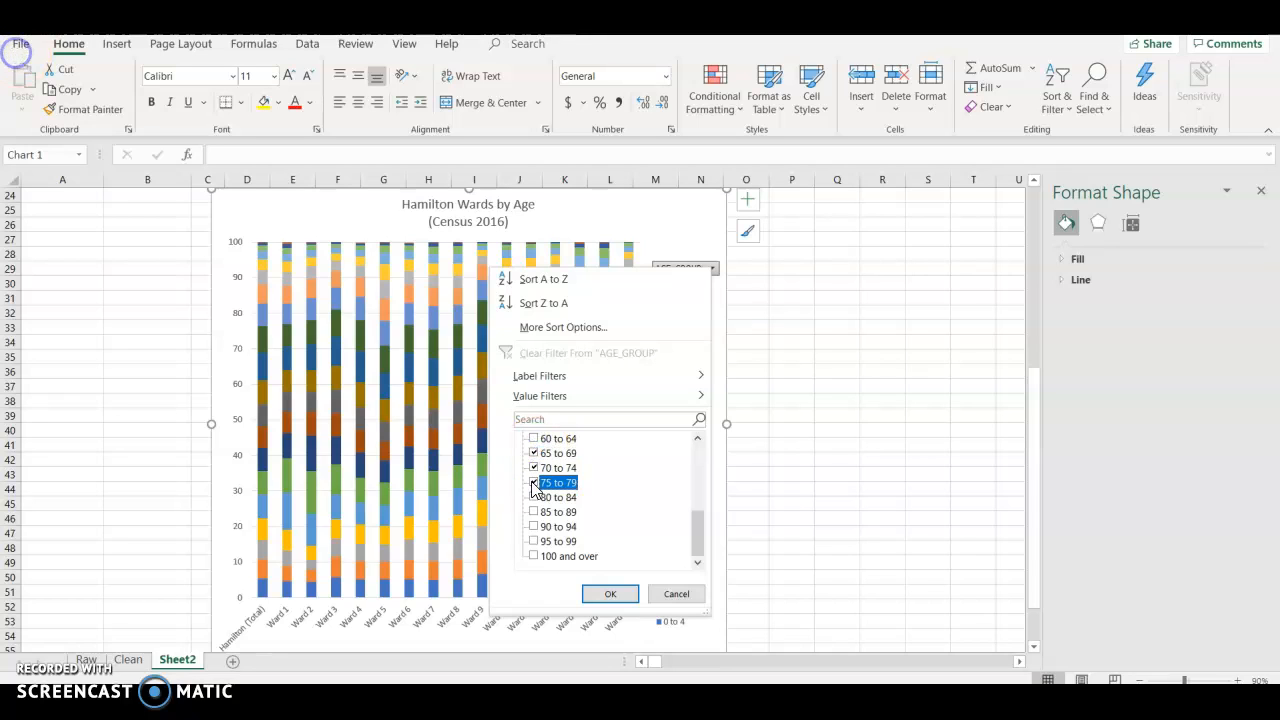
pyautogui.click(536, 513)
pyautogui.click(536, 527)
pyautogui.click(535, 542)
pyautogui.click(536, 557)
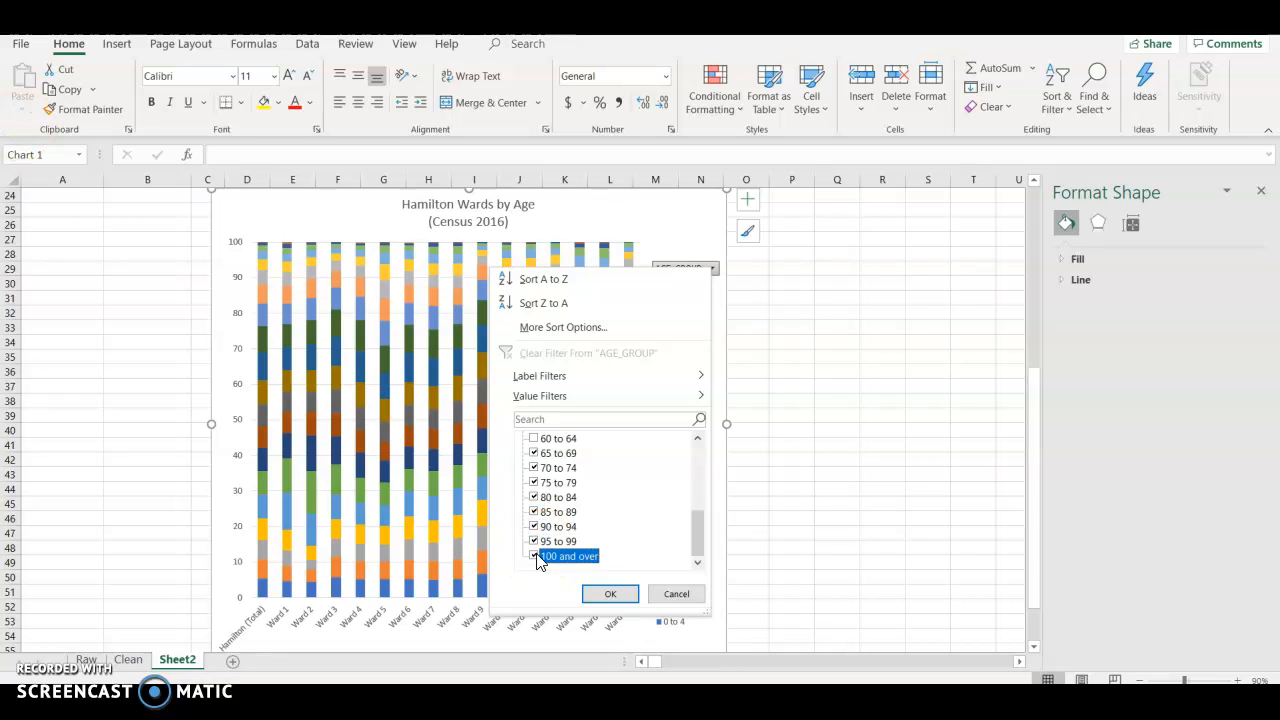
pyautogui.click(610, 593)
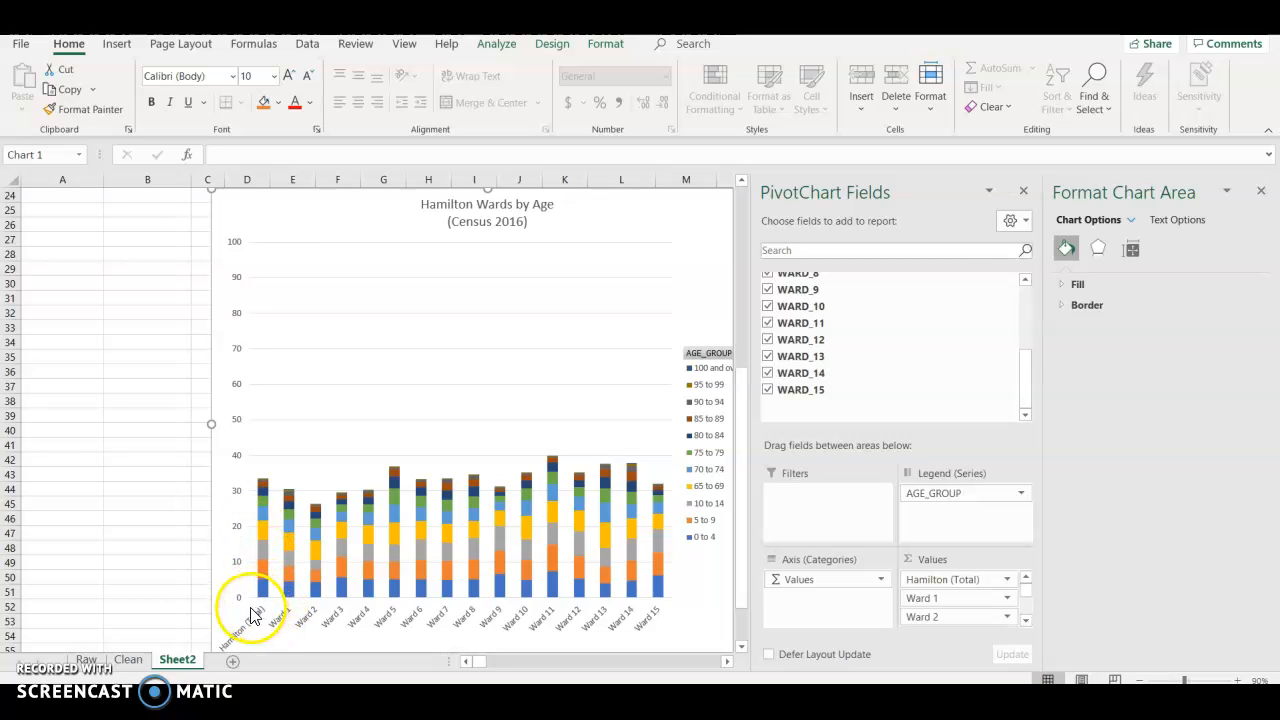
# Compare the shares of the youngest and oldest age groups across Hamilton and its wards in the filtered PivotChart
pyautogui.moveTo(267, 490)
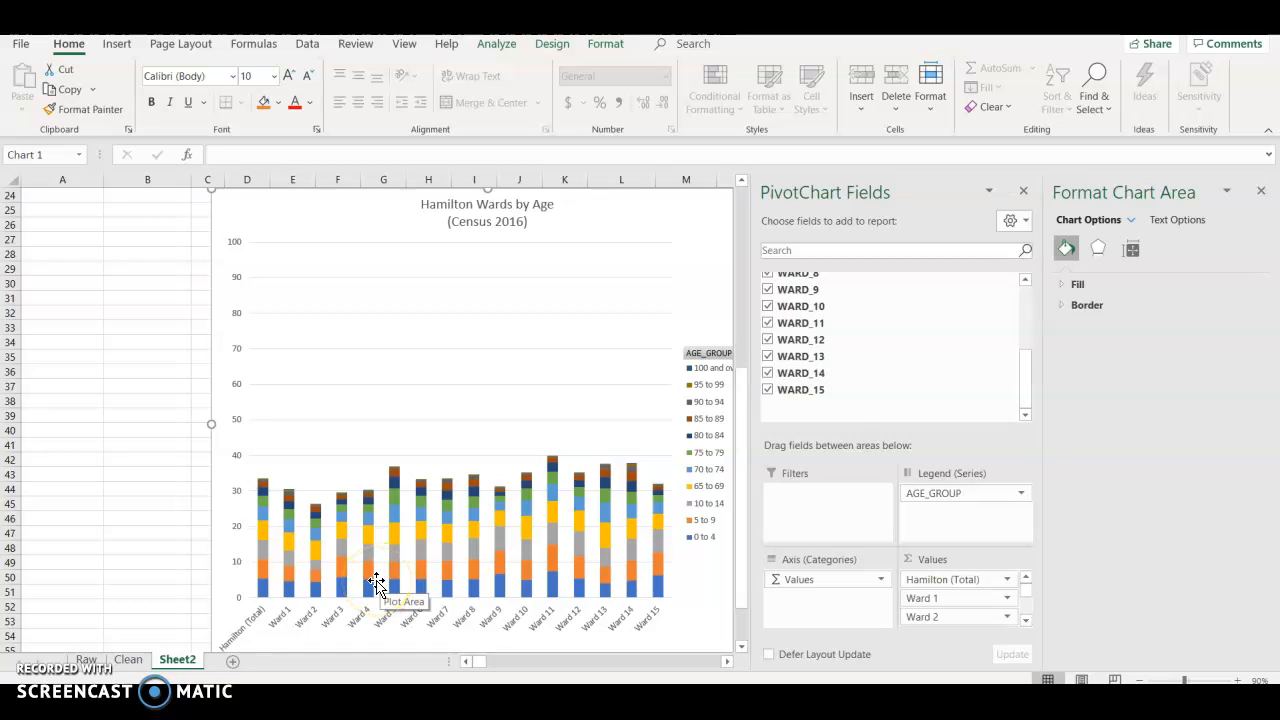
pyautogui.click(554, 543)
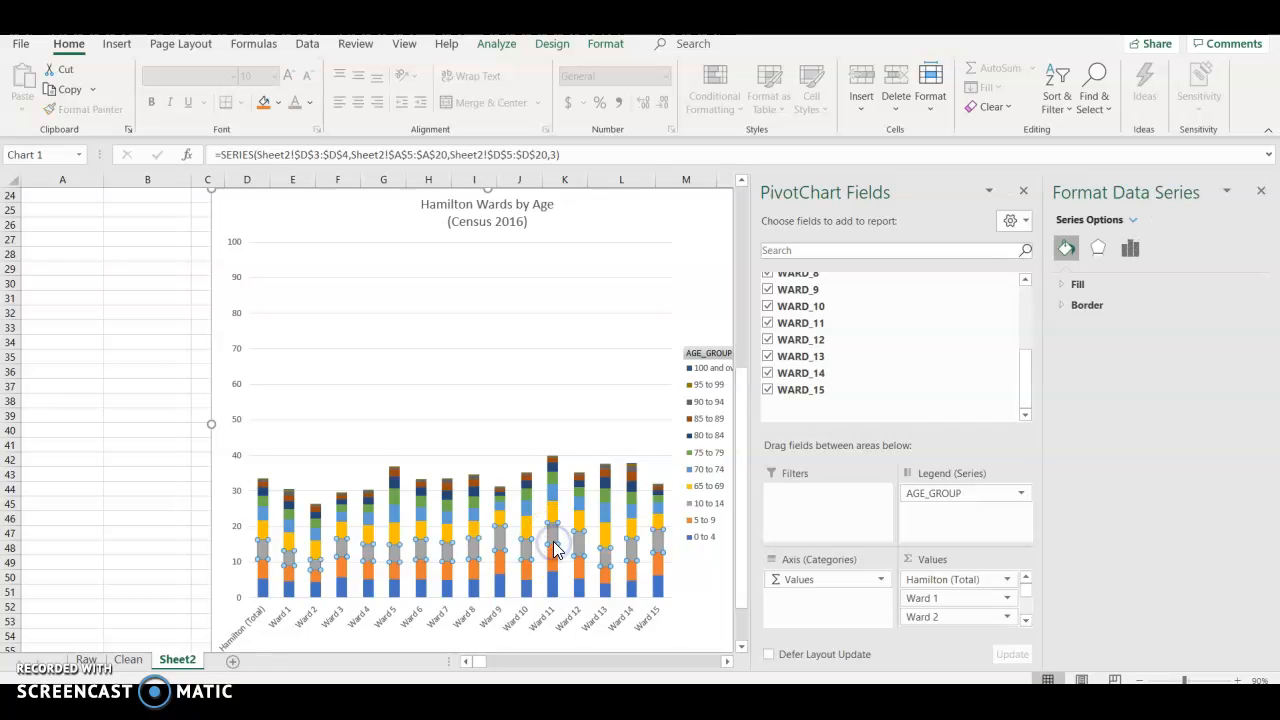
pyautogui.click(555, 618)
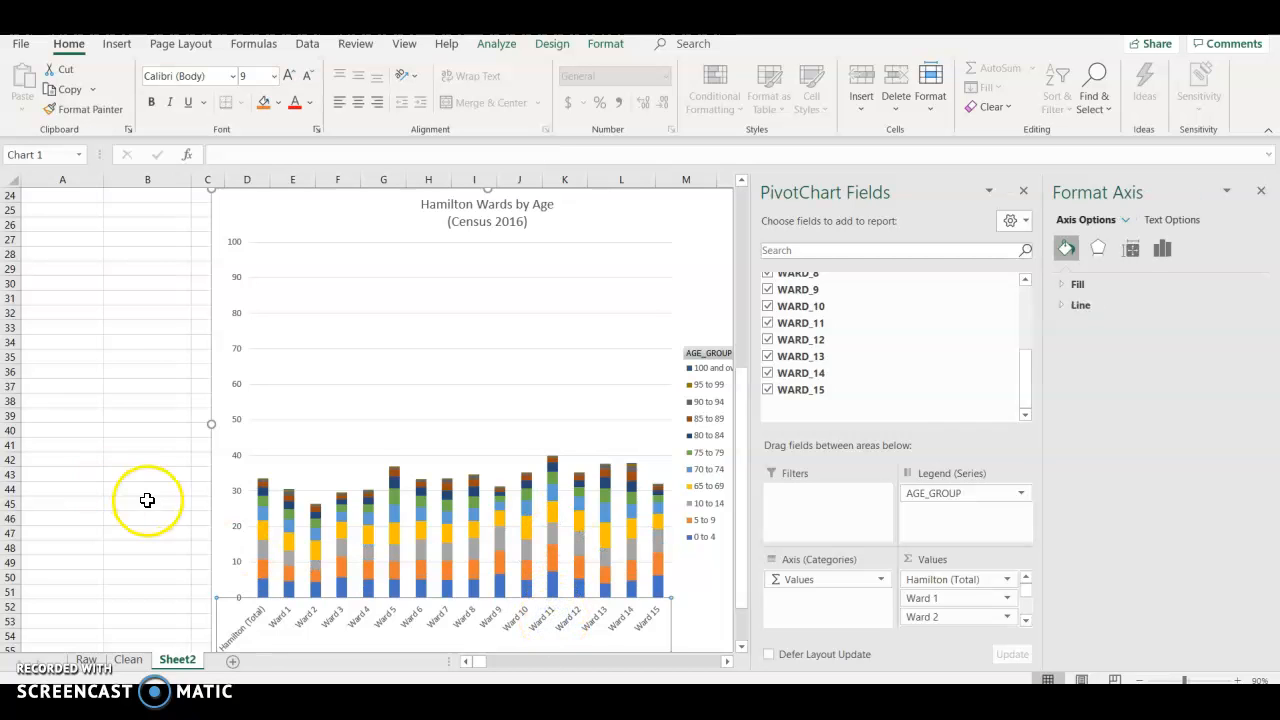
pyautogui.click(80, 505)
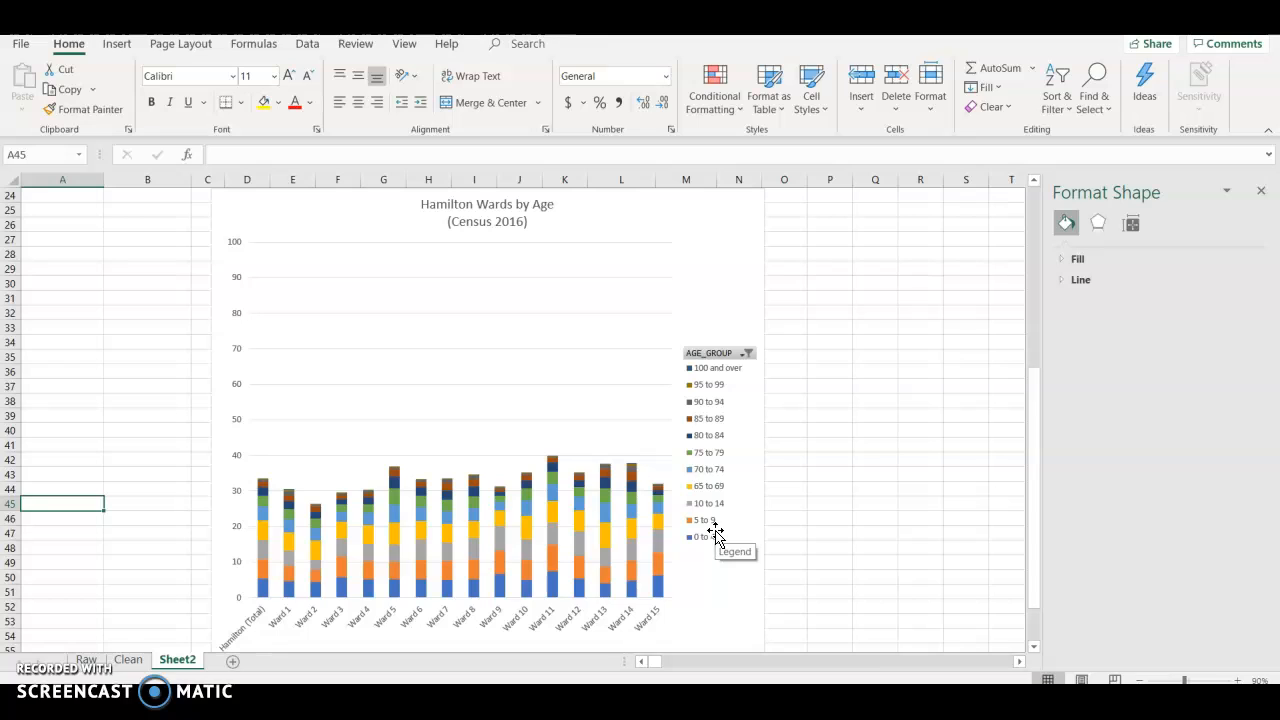
pyautogui.click(800, 511)
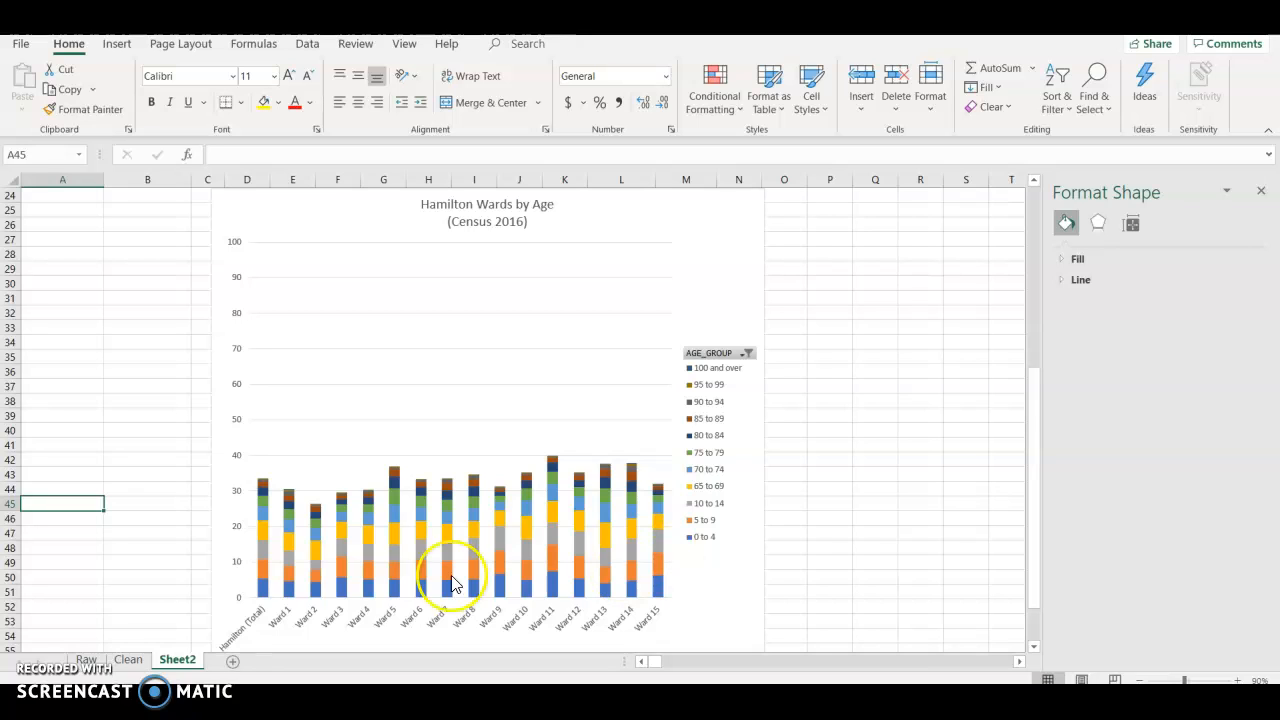
pyautogui.moveTo(266, 525)
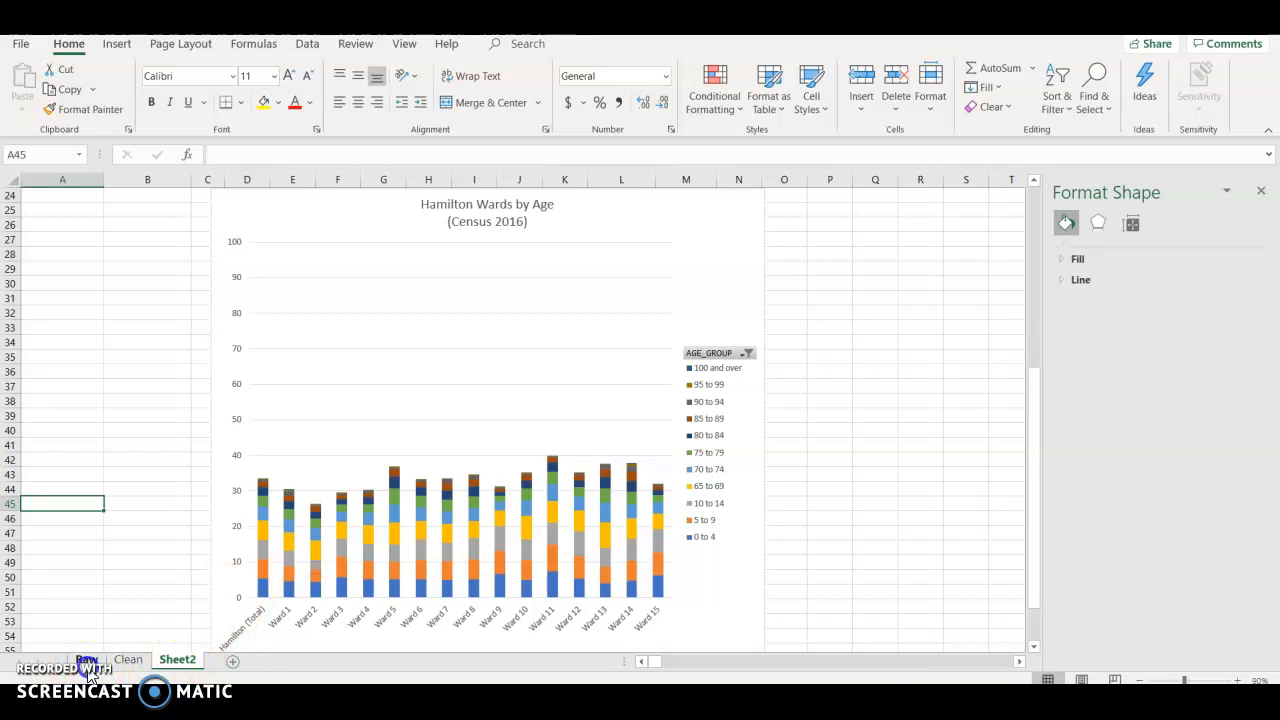
# Review the Raw worksheet's ward data by age group and sex, along with the Clean worksheet
pyautogui.click(86, 660)
pyautogui.click(250, 550)
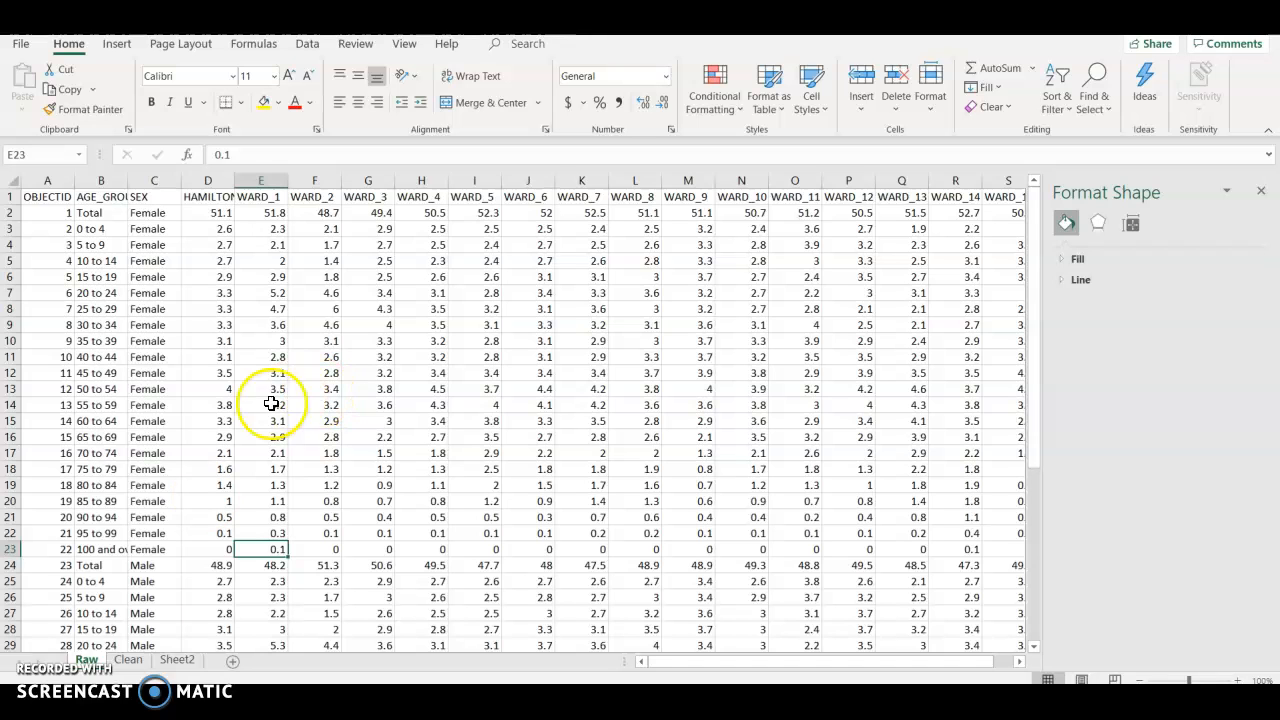
pyautogui.click(128, 660)
pyautogui.click(177, 660)
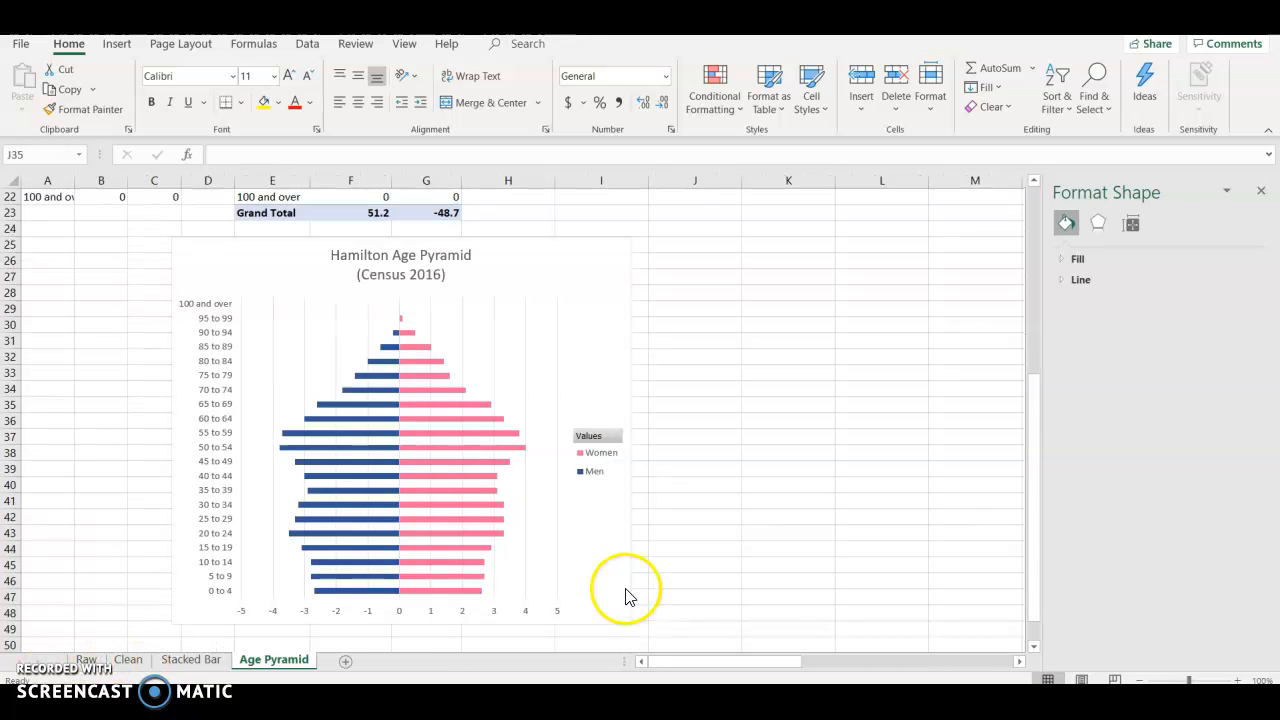
# Examine the Age Pyramid sheet's women and men values by age group and the Hamilton Age Pyramid chart built from them
pyautogui.scroll(7, 808, 534)
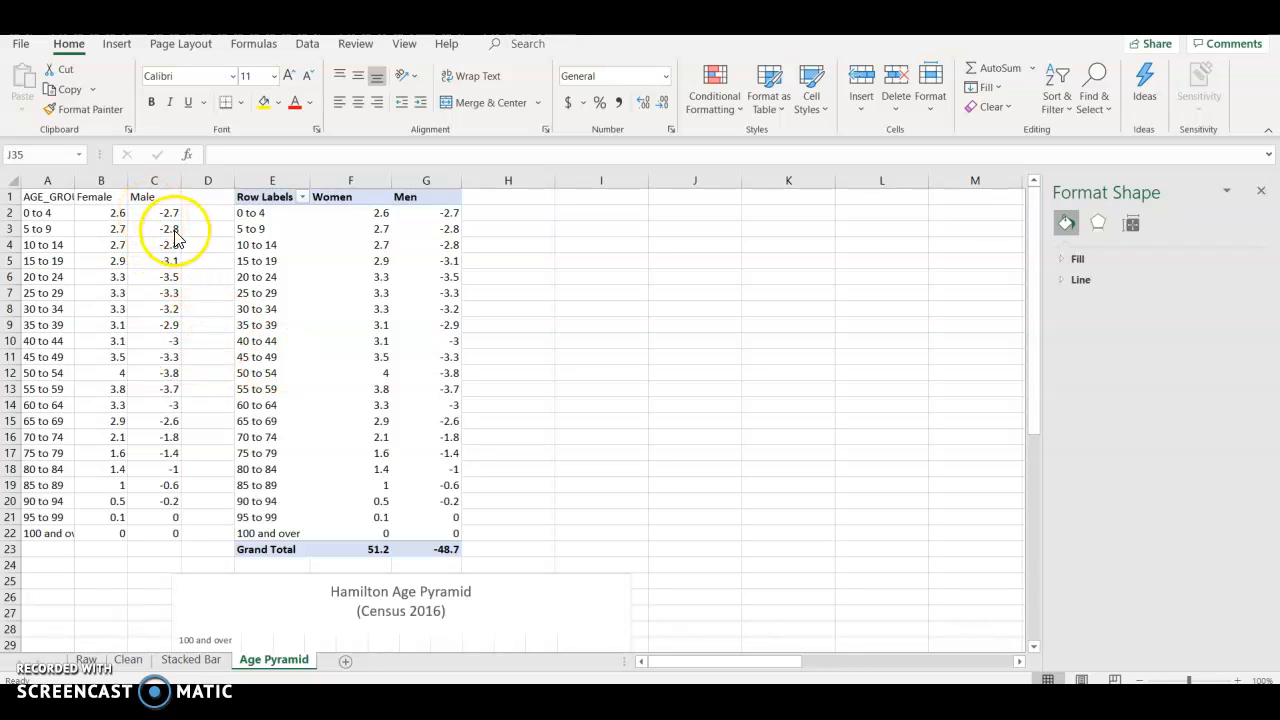
pyautogui.scroll(-8, 713, 386)
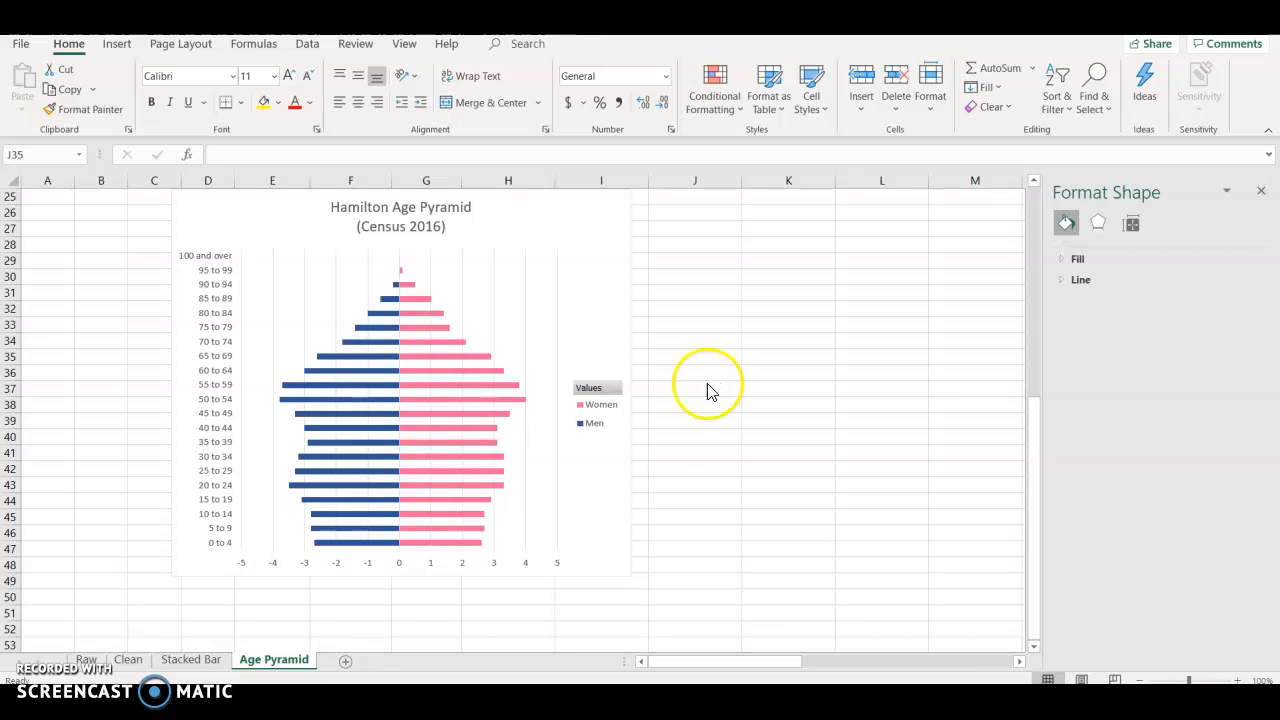
pyautogui.moveTo(415, 550)
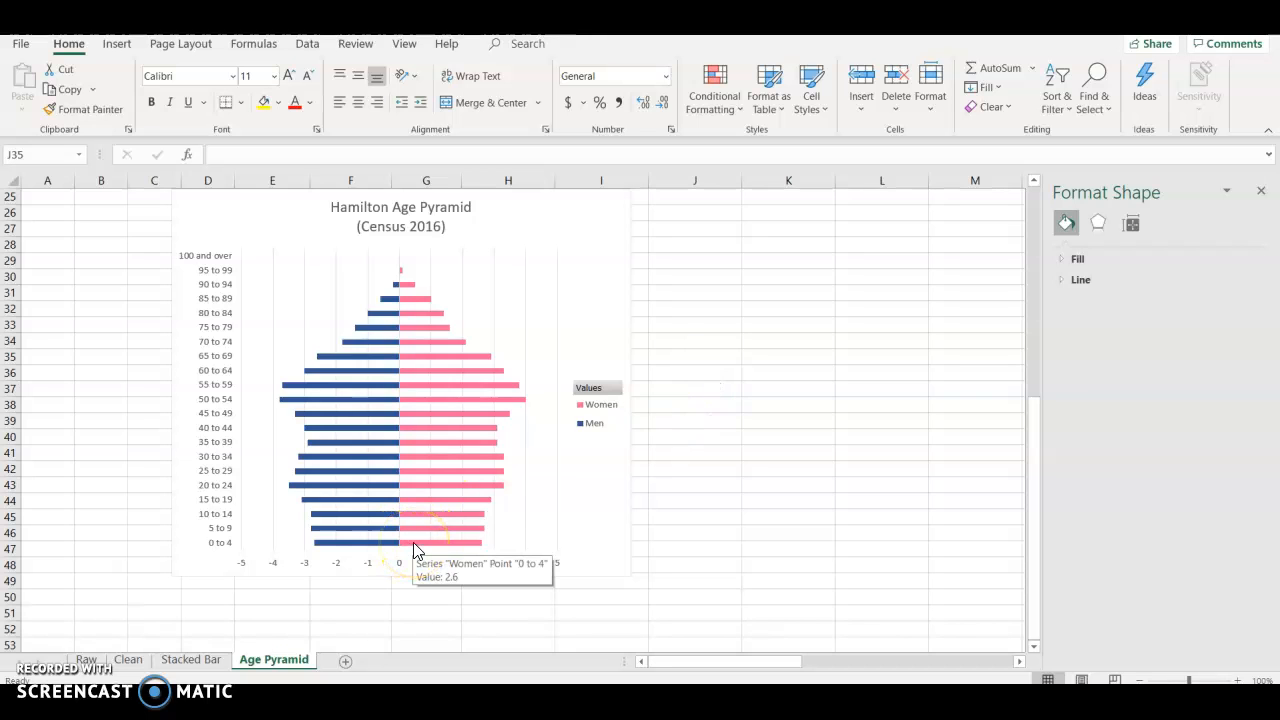